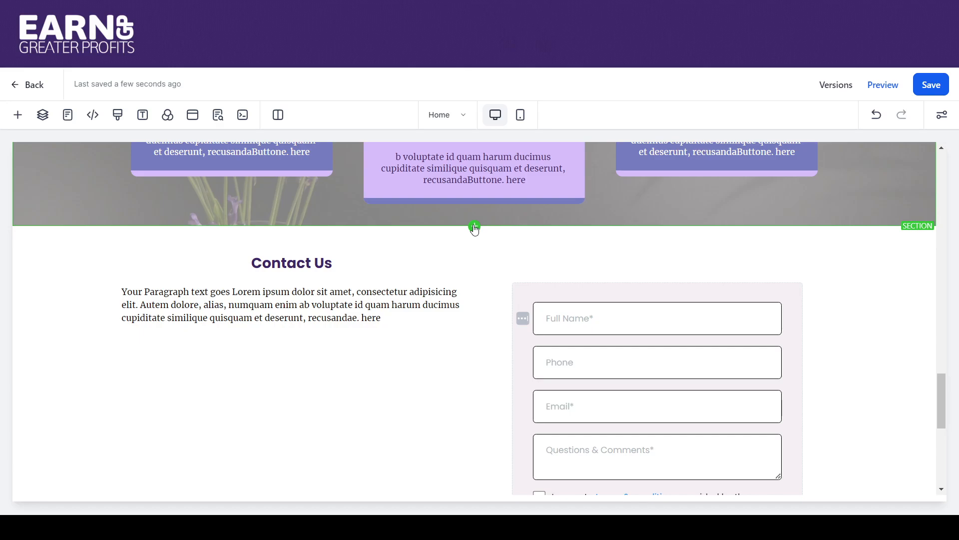
- Add a full-width section directly above the Contact Us section and place a 4-column row in it
left_click(474, 228)
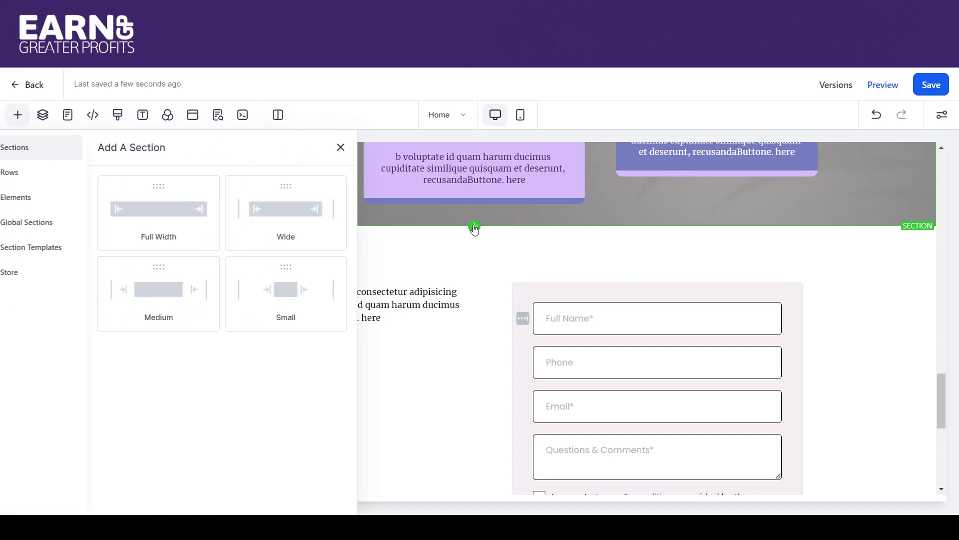
left_click_drag(225, 221, 469, 243)
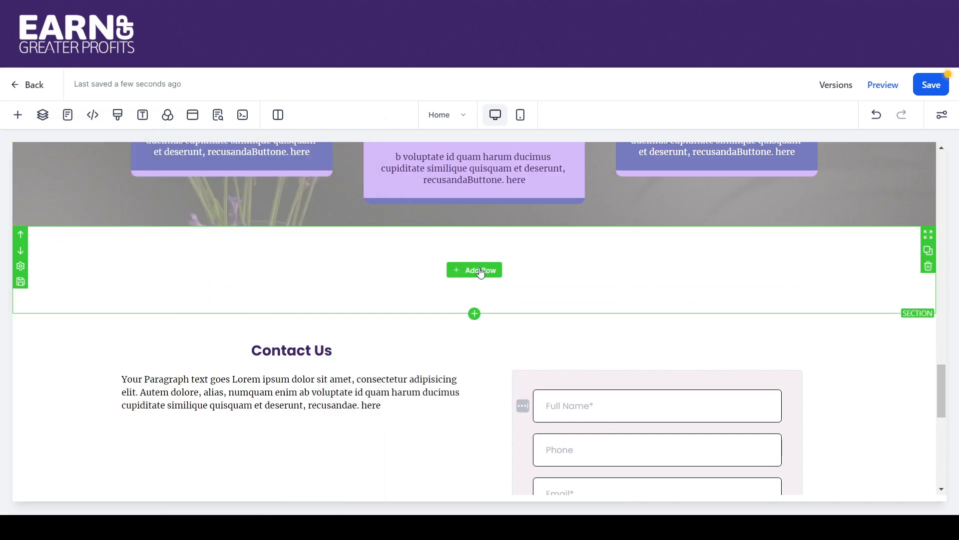
left_click(480, 272)
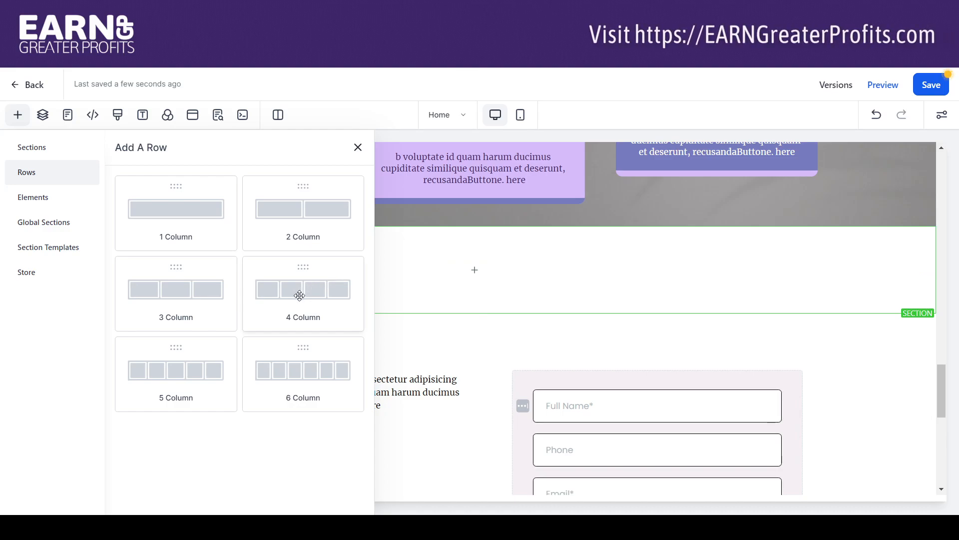
left_click_drag(299, 296, 438, 287)
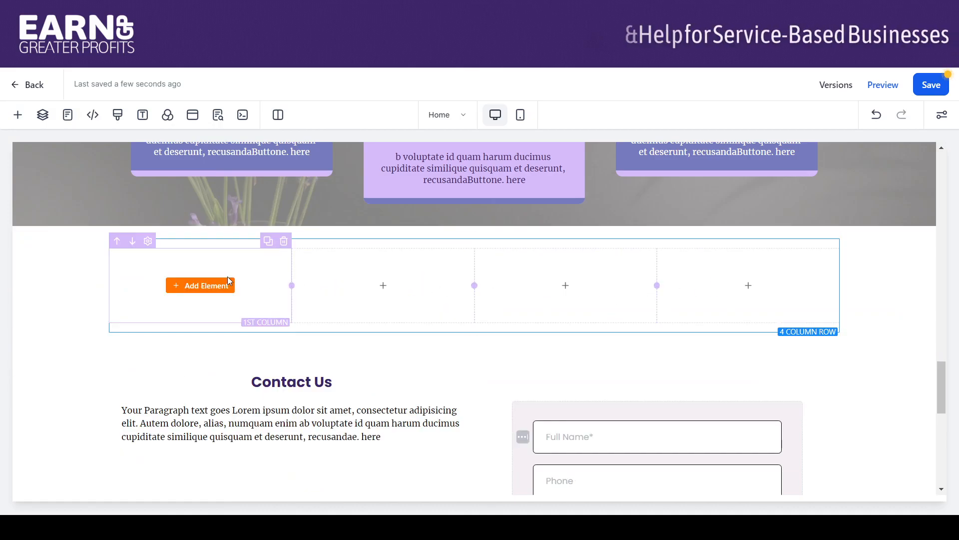
- Place an image element in the first column of the new 4-column row
left_click(194, 285)
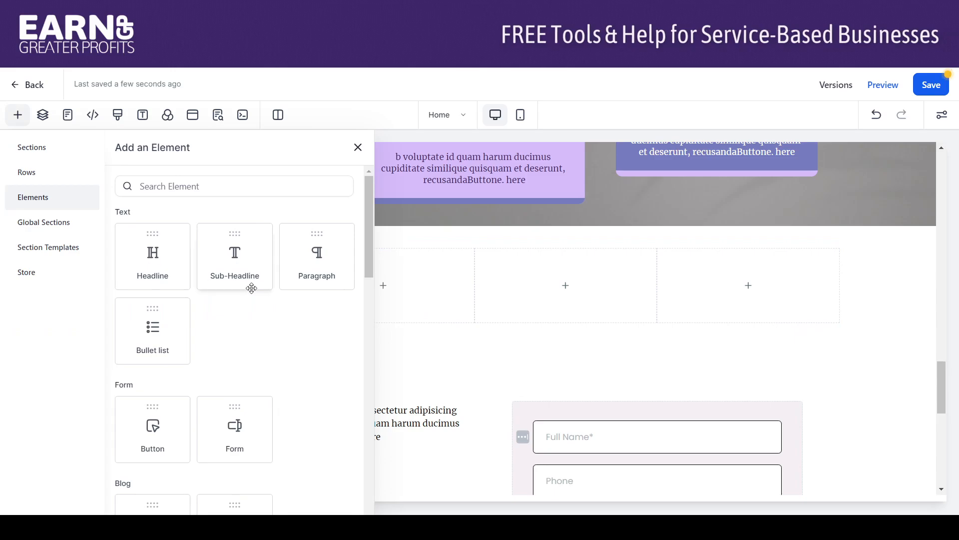
left_click_drag(367, 247, 364, 334)
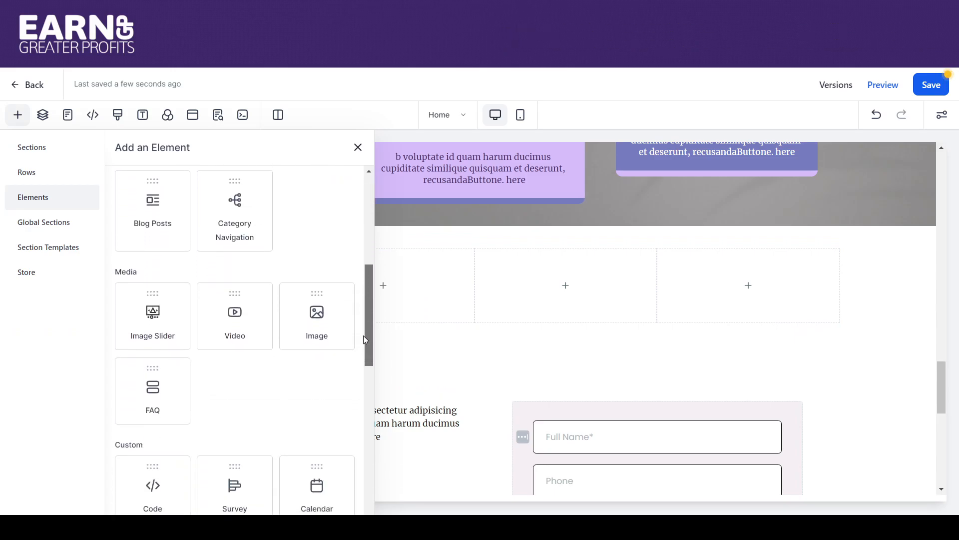
left_click_drag(315, 314, 216, 303)
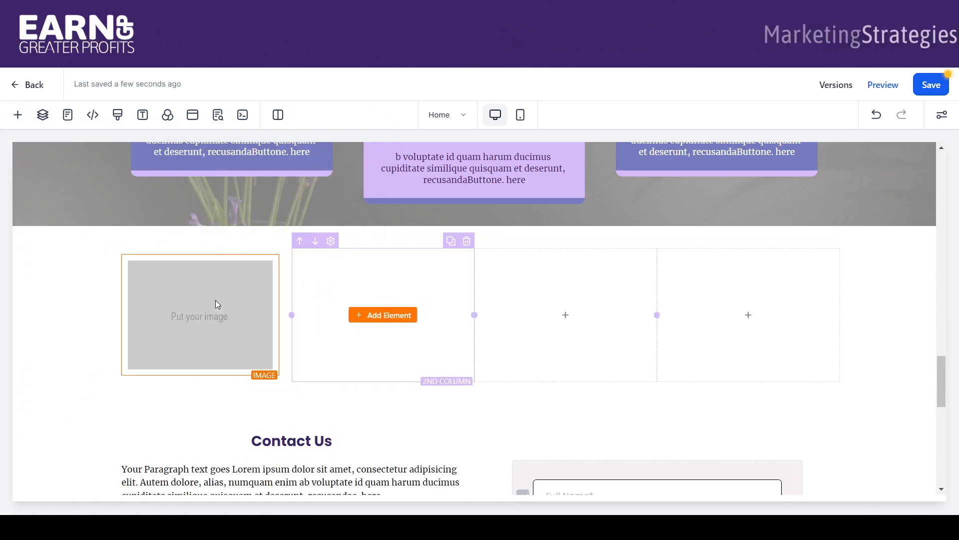
- Apply the image theme with a white frame and drop shadow to the placeholder image in the first column
left_click(216, 303)
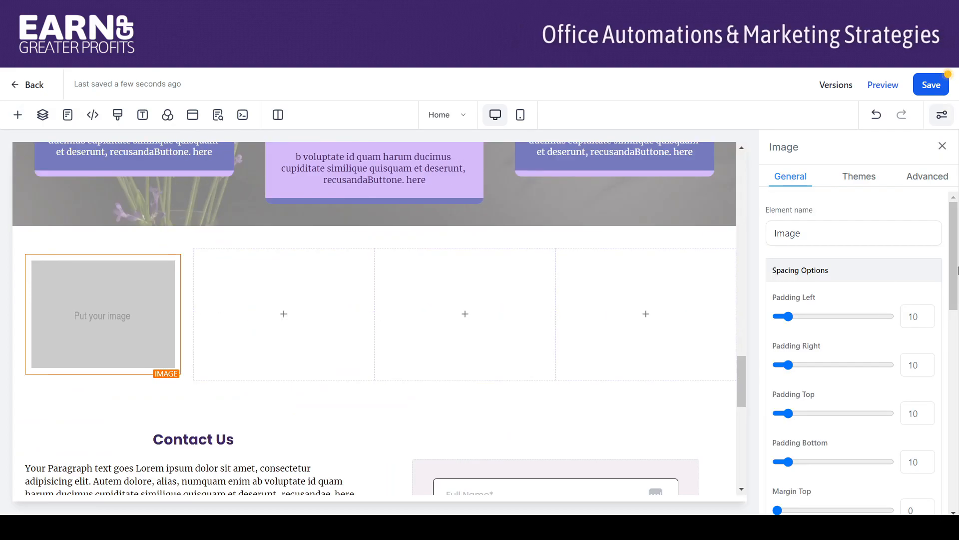
left_click(860, 179)
scroll(953, 350, "down", 5)
left_click_drag(958, 359, 956, 323)
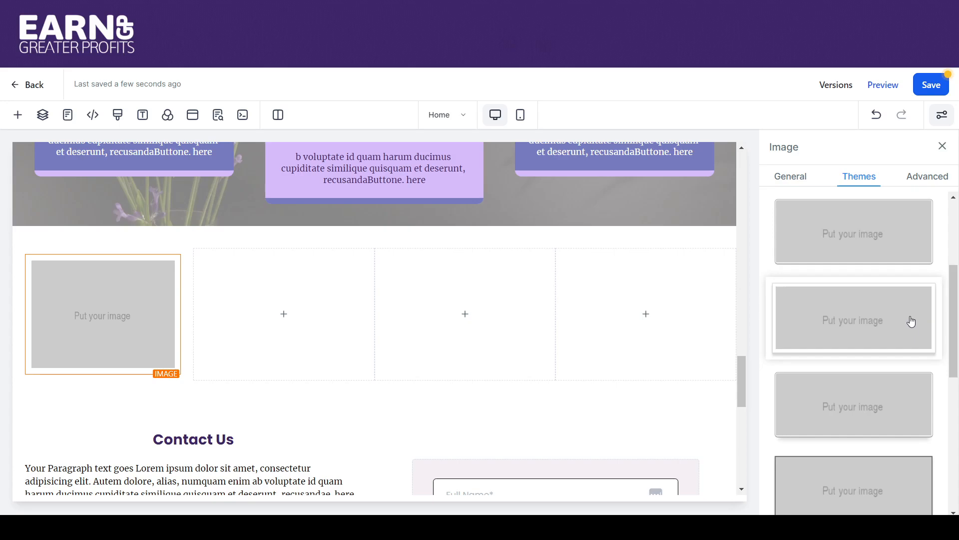
left_click(912, 321)
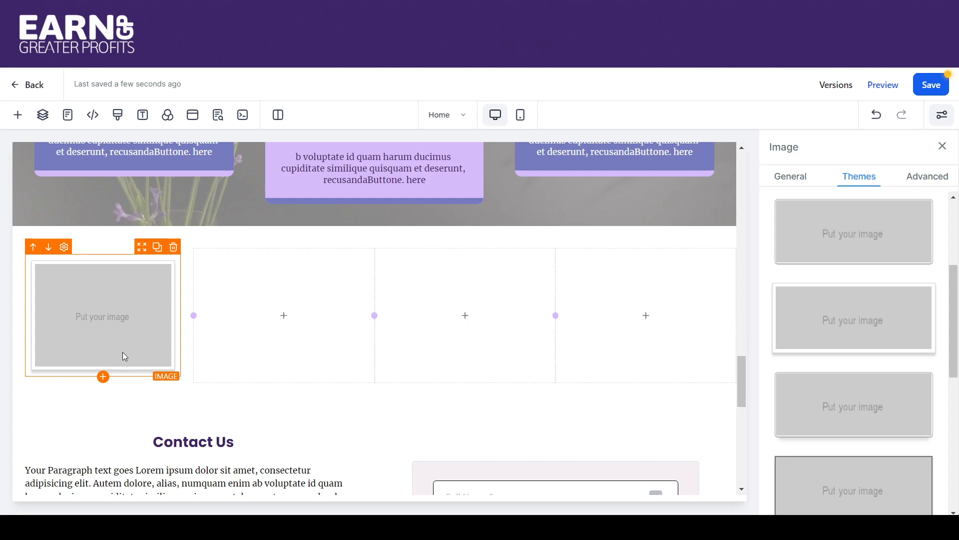
- Add a paragraph element below the placeholder image and replace its sample text with "Caption of Image Here"
left_click(103, 376)
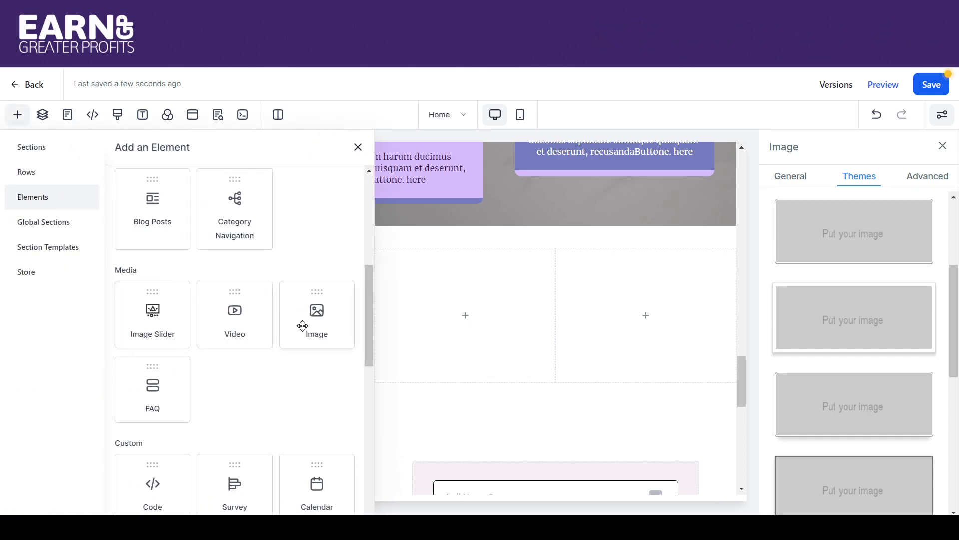
left_click_drag(367, 301, 128, 341)
scroll(349, 225, "up", 1)
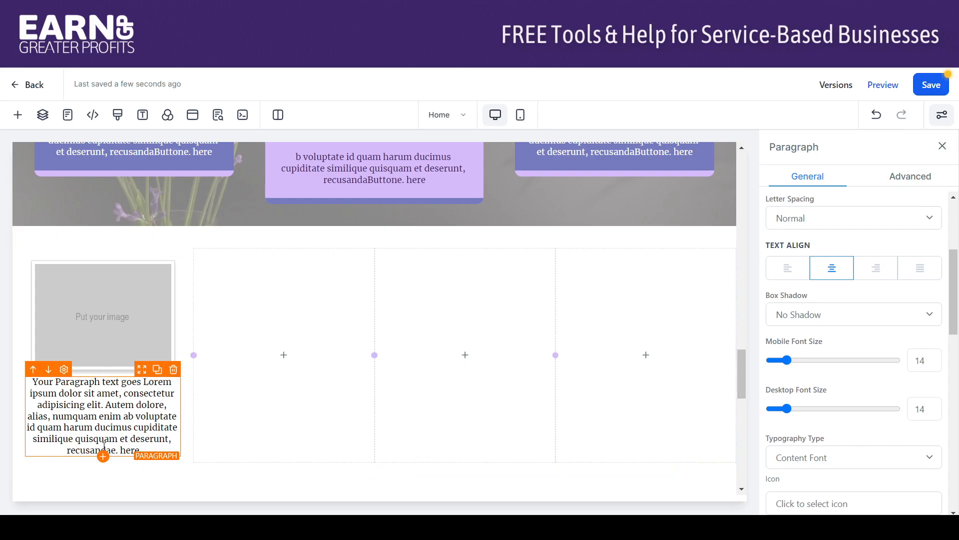
left_click_drag(142, 447, 36, 384)
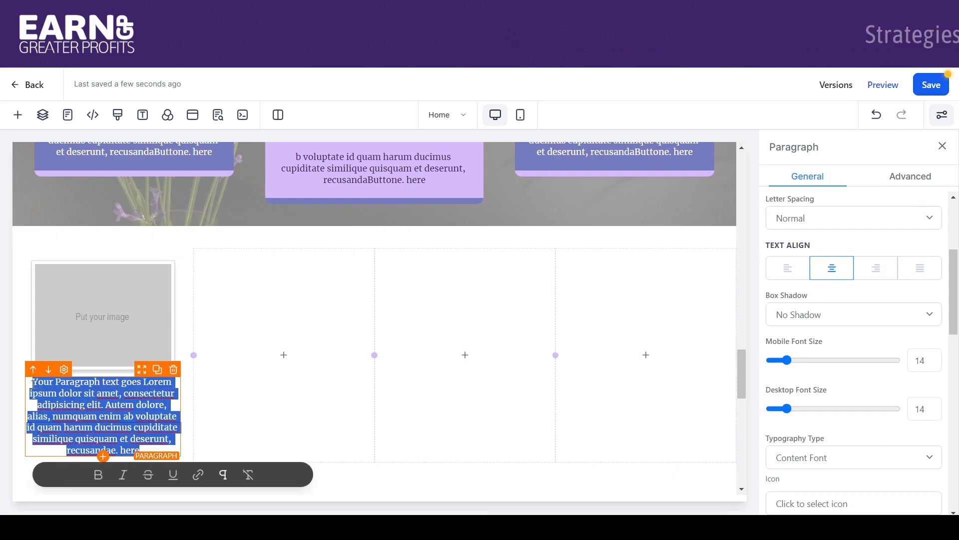
key("BackSpace")
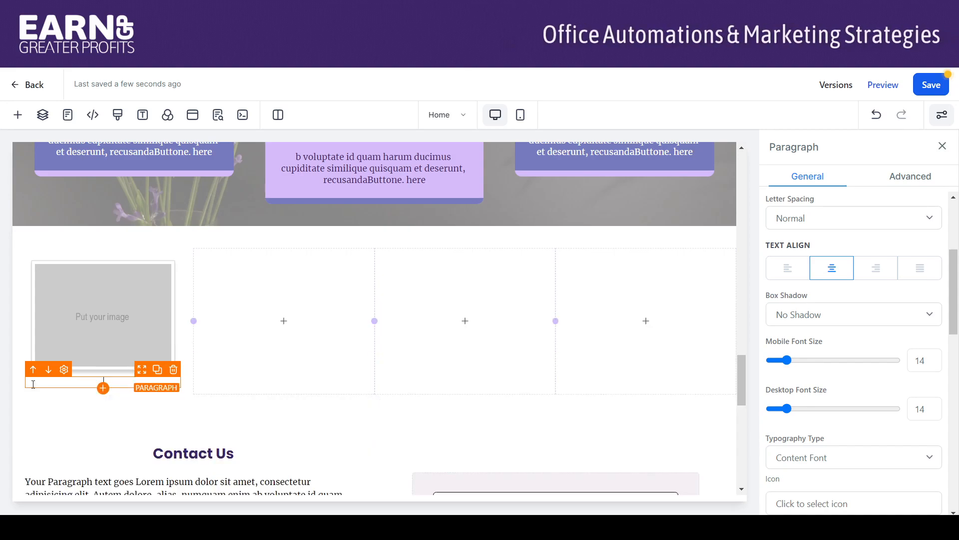
type("Caption of Image Here")
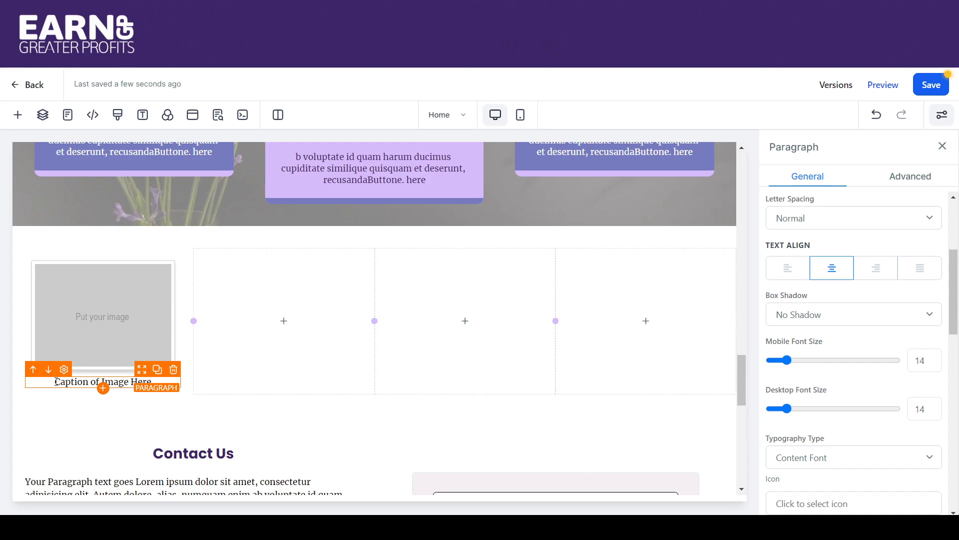
- Replace the placeholder image in the first column with PuttingGreen43.jpg from the media library
left_click(86, 358)
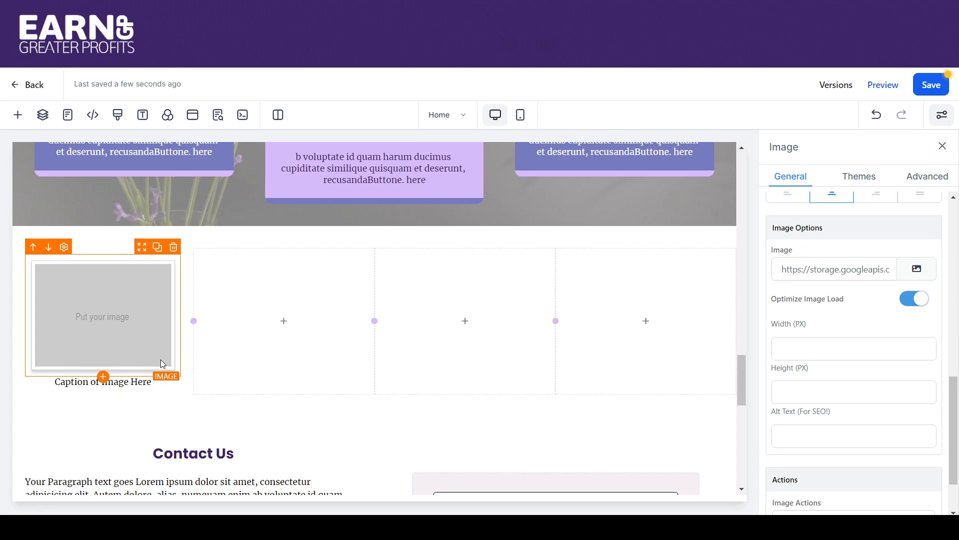
left_click(82, 382)
left_click(917, 267)
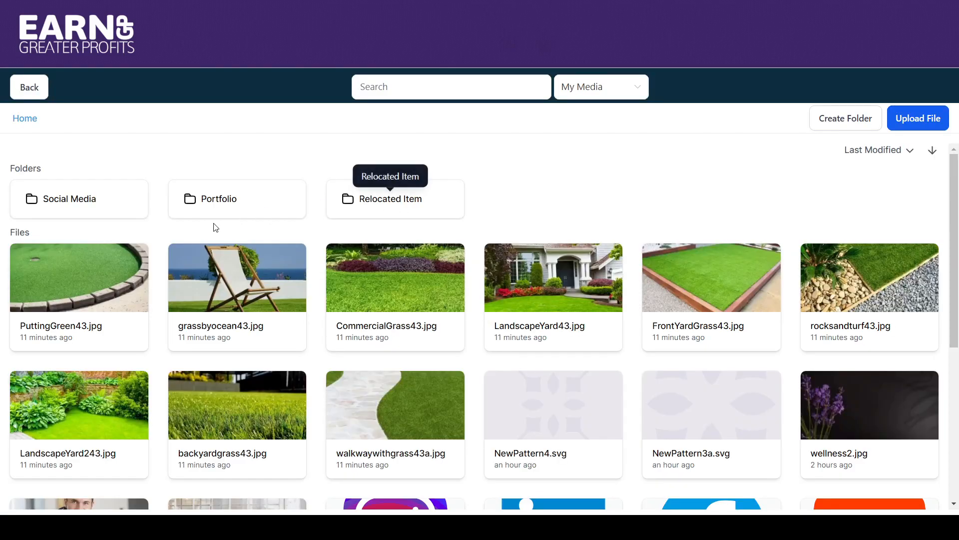
mouse_move(955, 196)
left_mouse_down()
mouse_move(954, 251)
mouse_move(954, 210)
left_mouse_up()
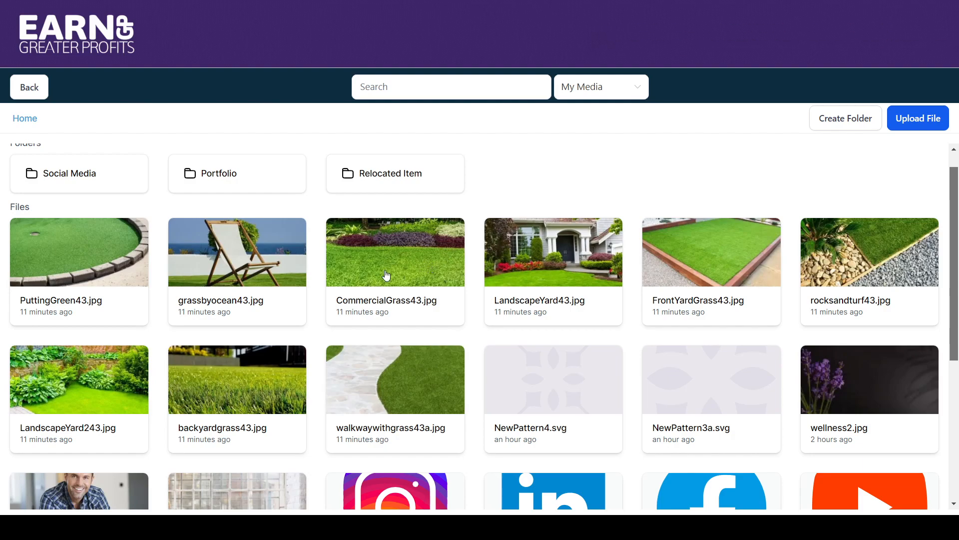
left_click(61, 257)
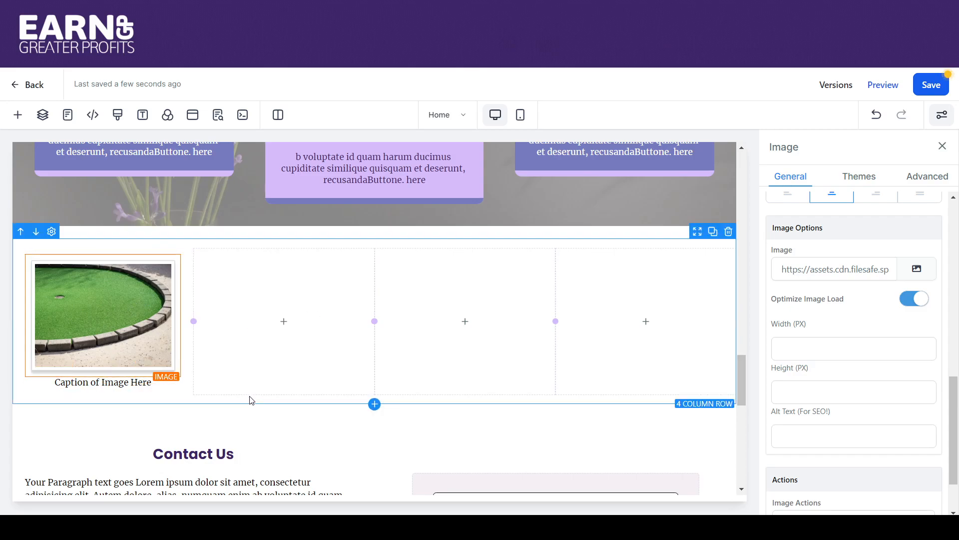
left_click(264, 421)
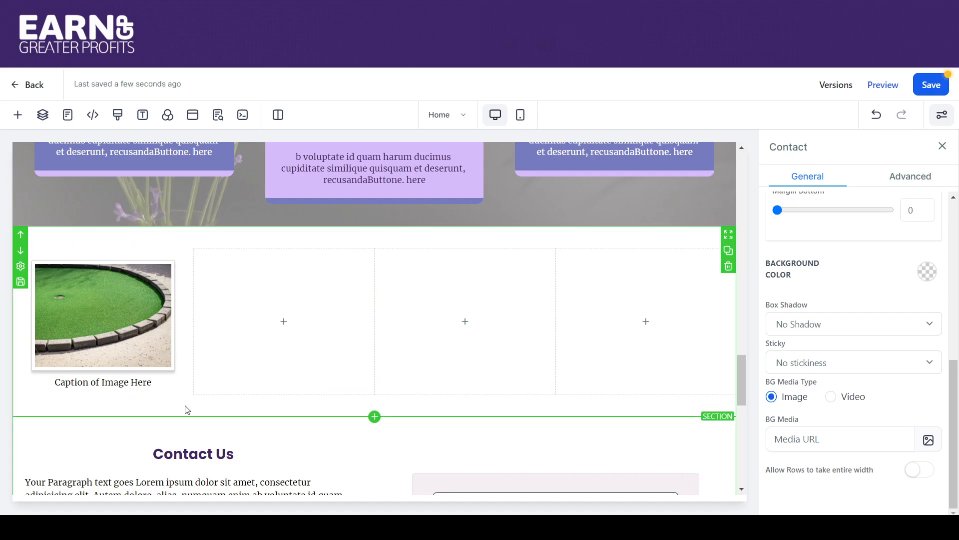
- Set the caption paragraph's background color to the semi-transparent dark gray swatch
left_click(122, 383)
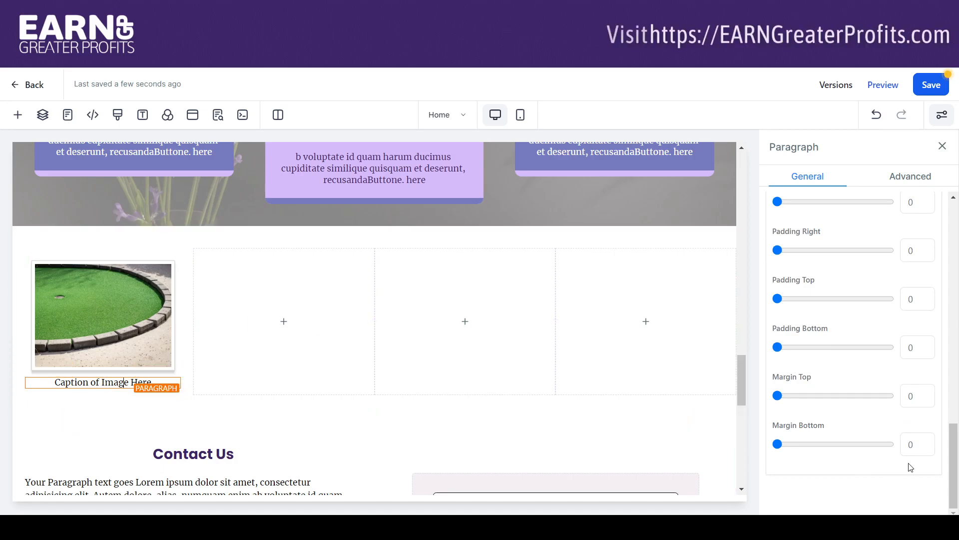
left_click_drag(955, 431, 937, 261)
scroll(937, 261, "up", 4)
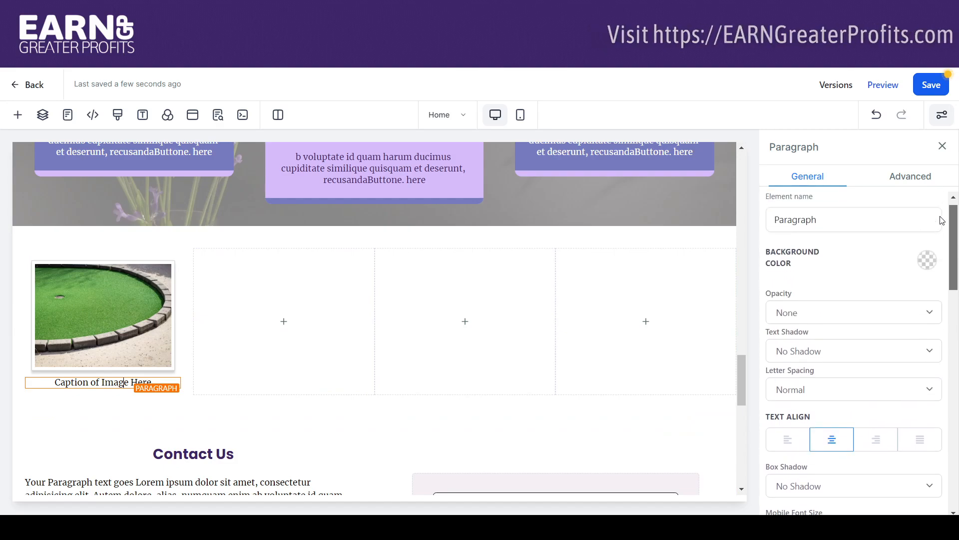
left_click(928, 274)
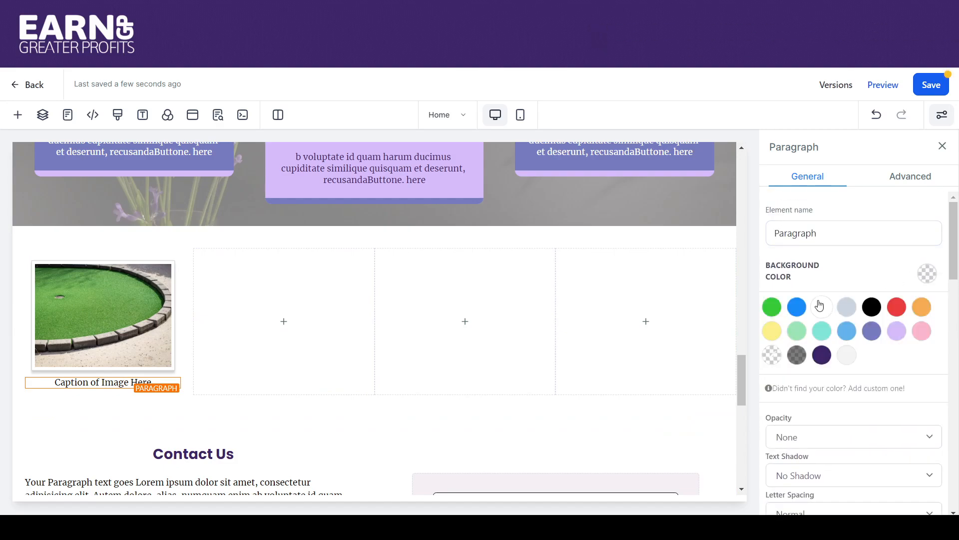
left_click(797, 356)
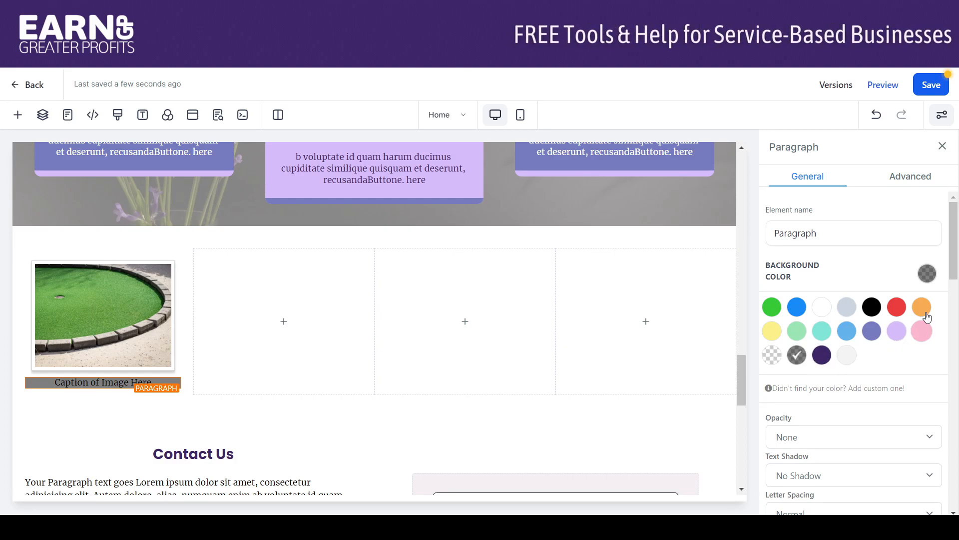
- Change the caption paragraph's text color to white
left_click_drag(955, 267, 957, 388)
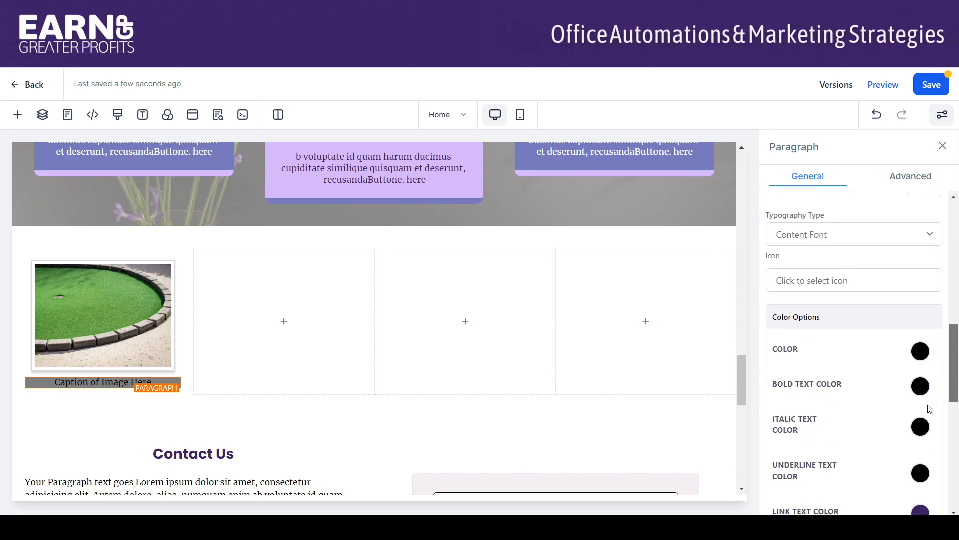
left_click(921, 352)
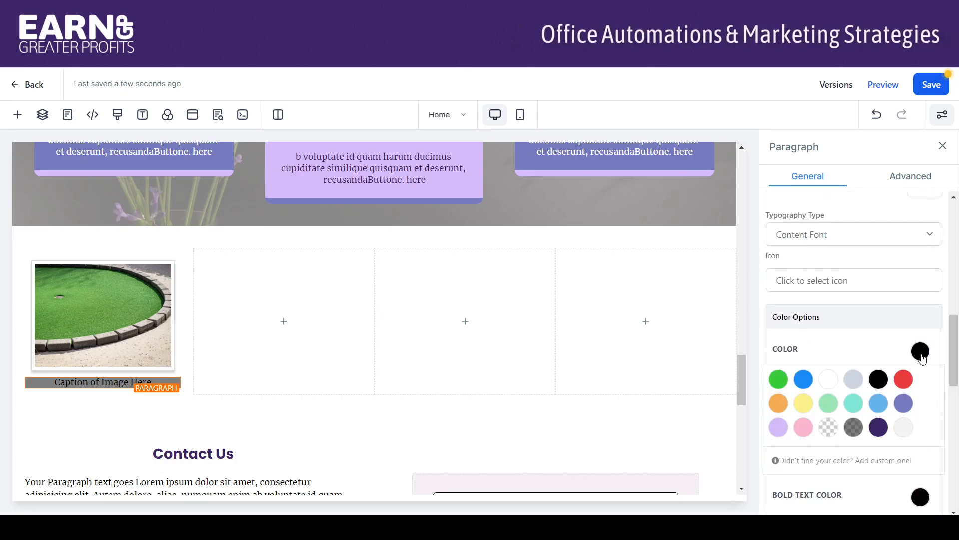
left_click(824, 383)
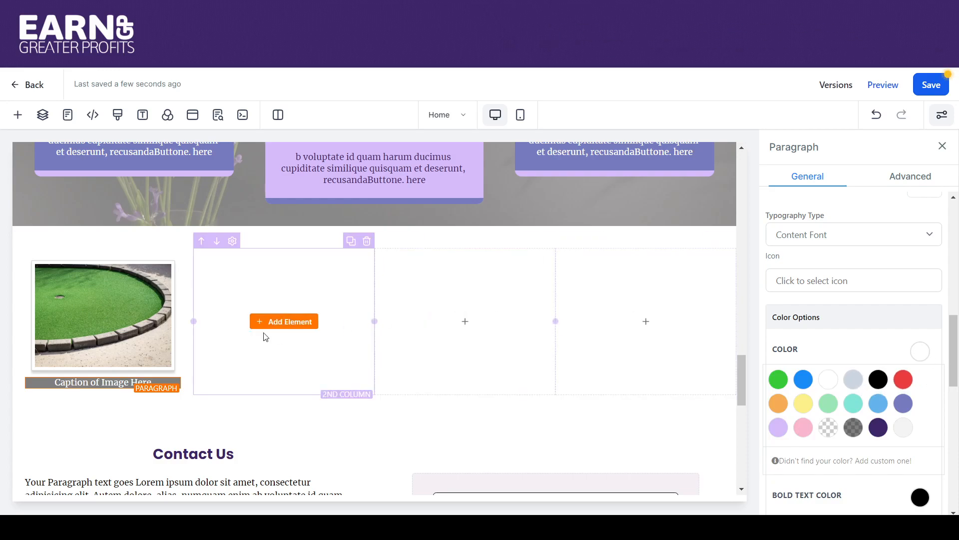
- Set the putting green image's left, right, top and bottom padding to 0
left_click(169, 321)
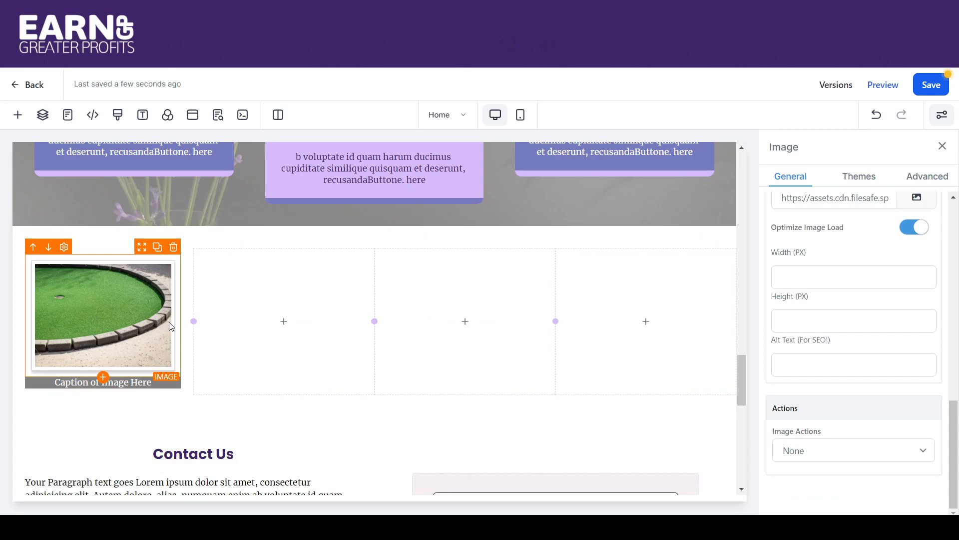
left_click_drag(955, 417, 885, 237)
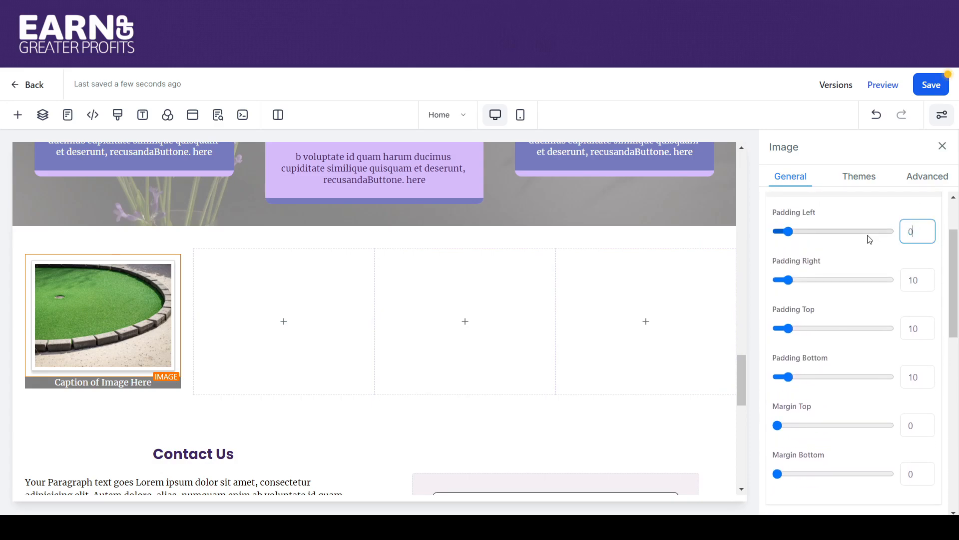
key("Tab")
type("0")
key("Tab")
key("Tab")
type("0")
key("Tab")
key("Tab")
type("0")
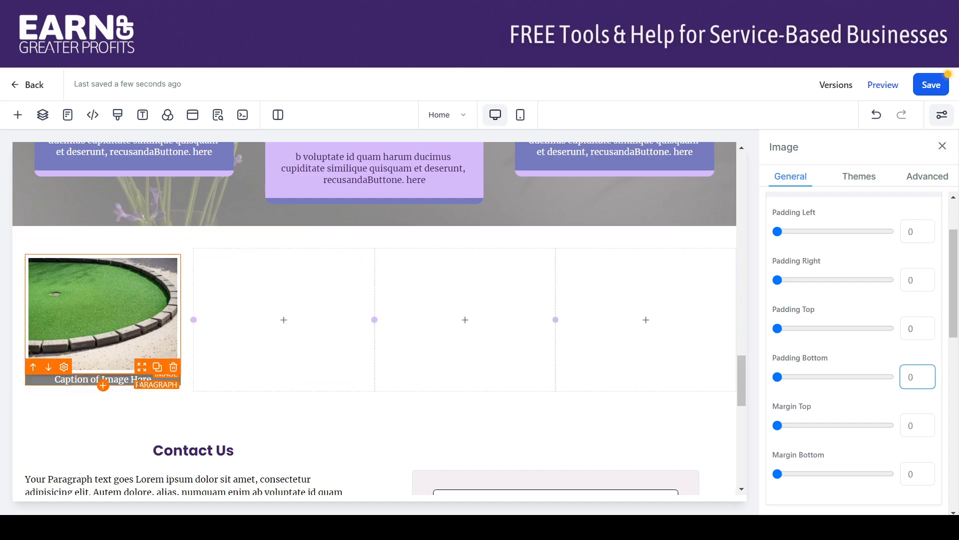
- Set the caption paragraph's top margin to -20 so that it overlaps the lower edge of the image
left_click(100, 379)
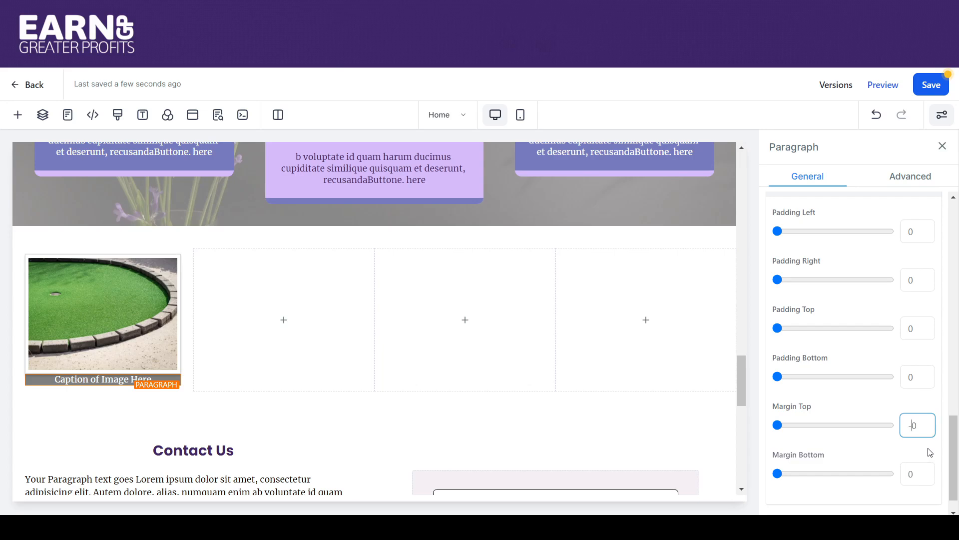
type("20")
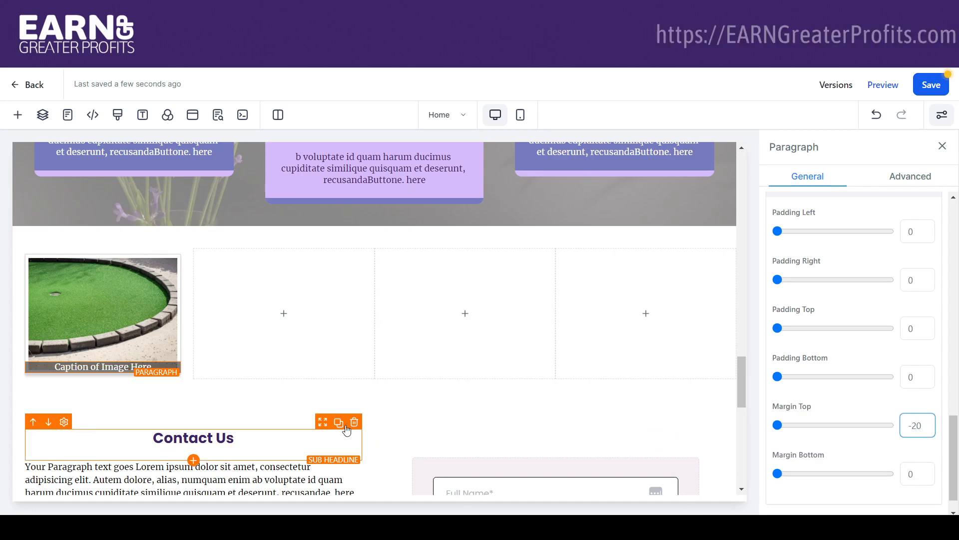
left_click(332, 389)
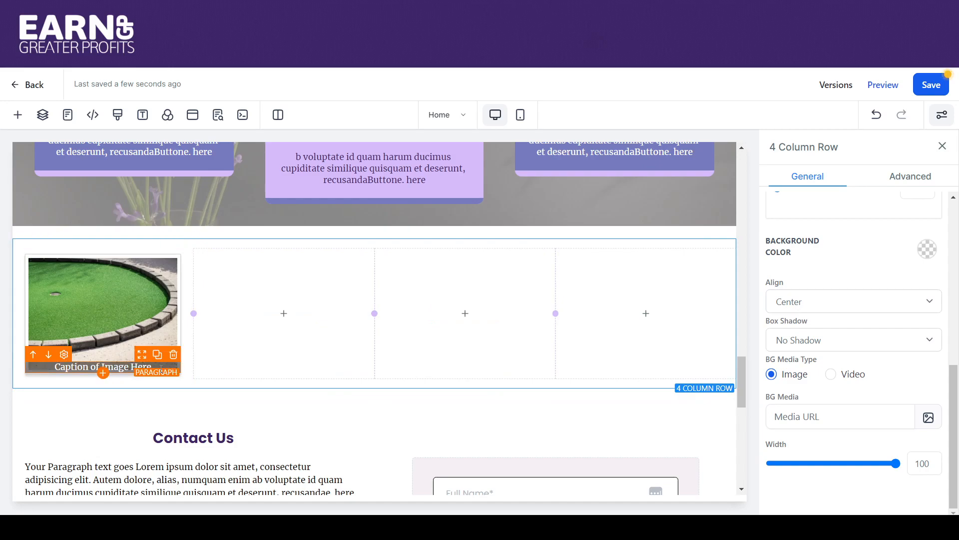
- Set the caption paragraph's top margin to -19, after trying -18
left_click(113, 368)
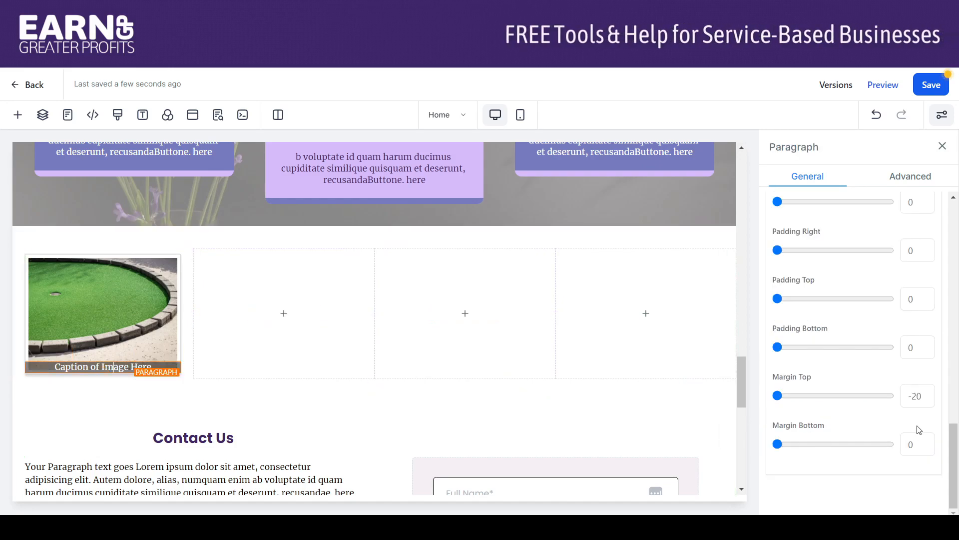
left_click_drag(920, 396, 911, 396)
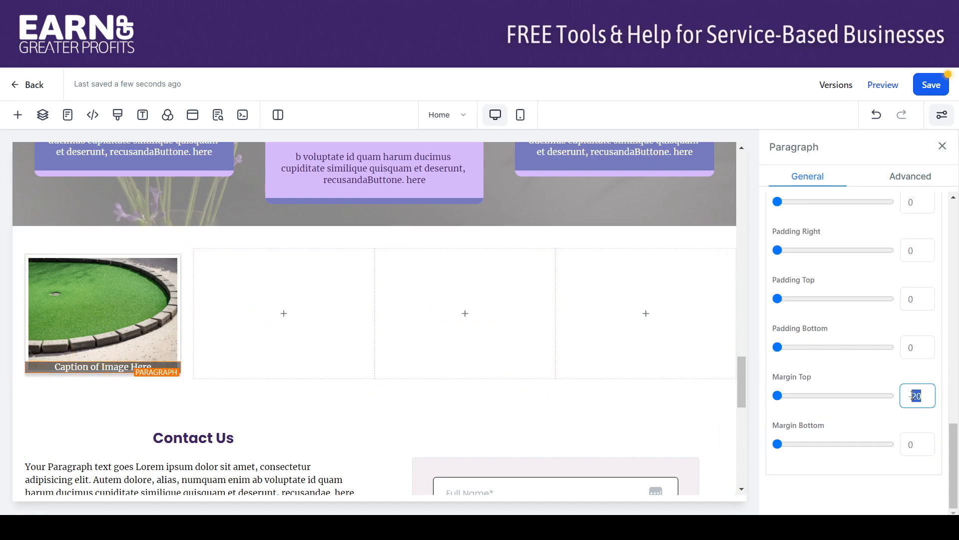
type("-18")
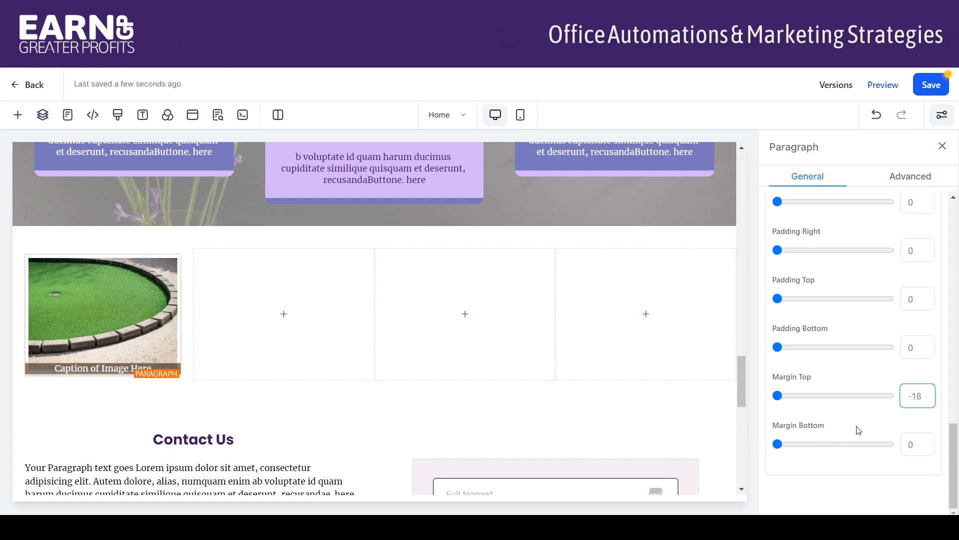
key("BackSpace")
type("9")
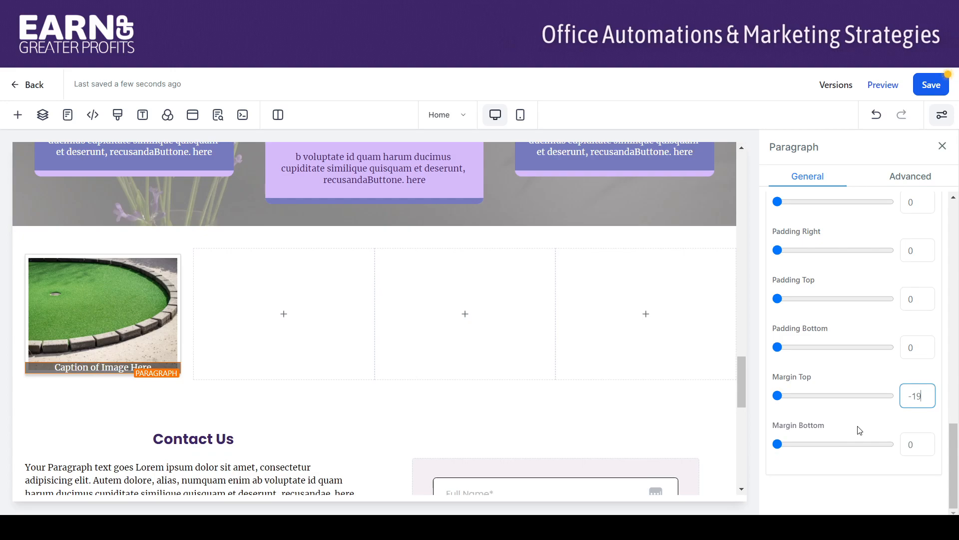
left_click(290, 385)
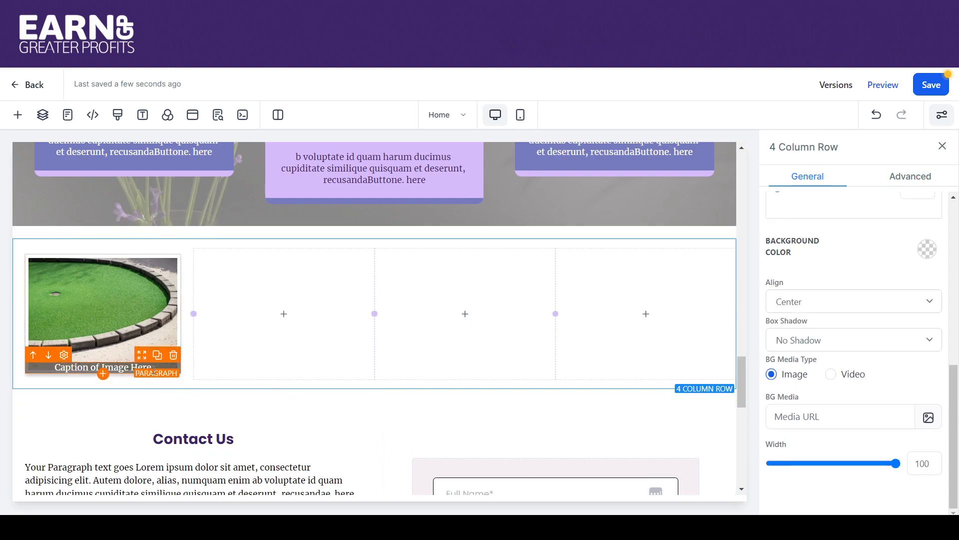
- Set the caption paragraph's top and bottom padding to 3
left_click(103, 367)
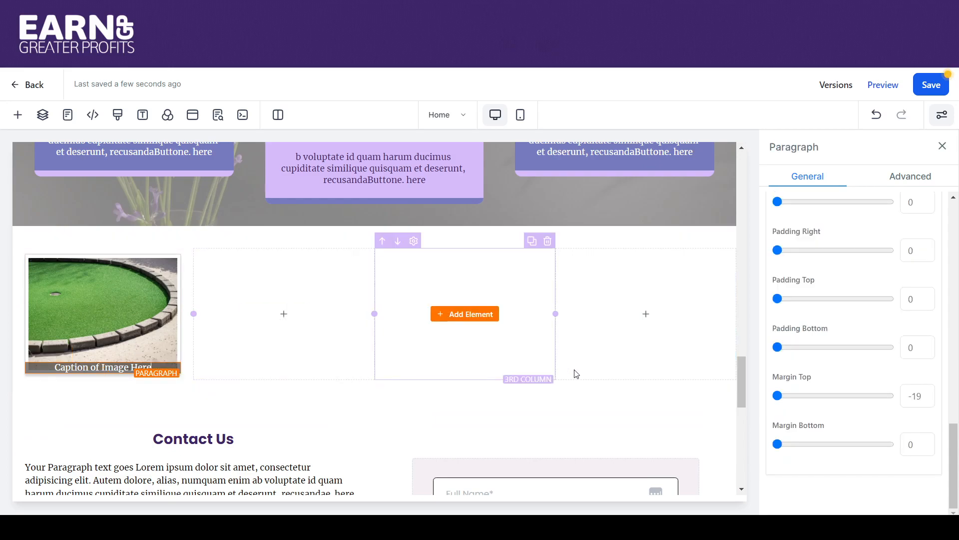
scroll(957, 447, "up", 2)
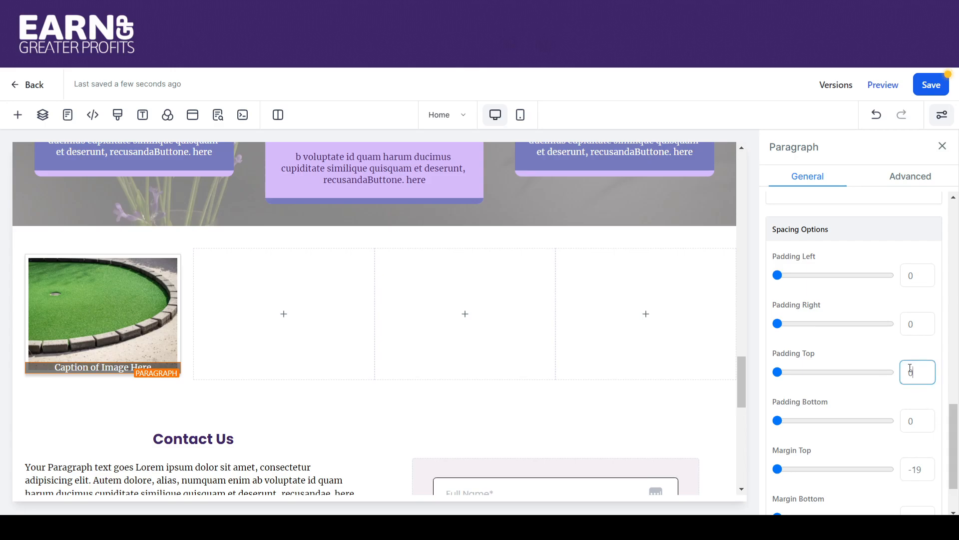
left_click(896, 368)
type("5")
key("Tab")
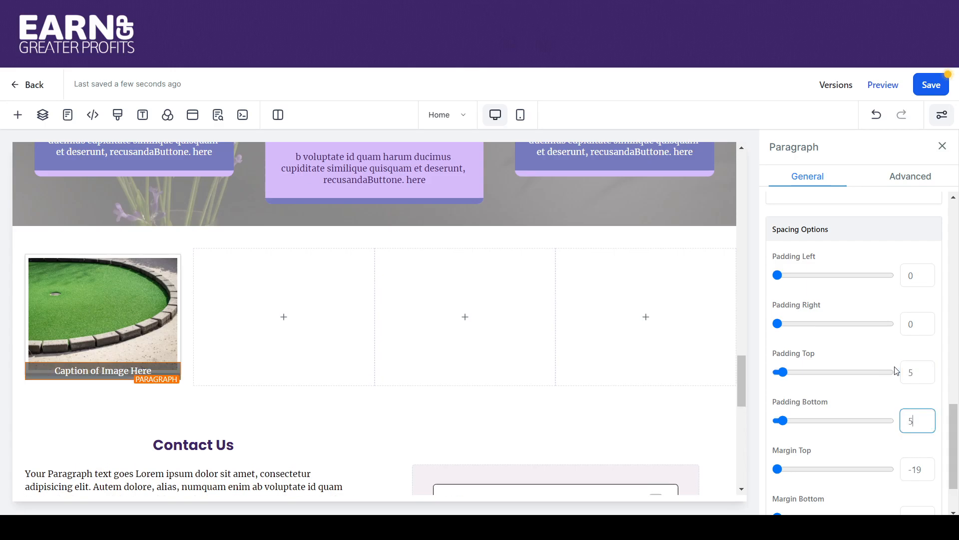
key("BackSpace")
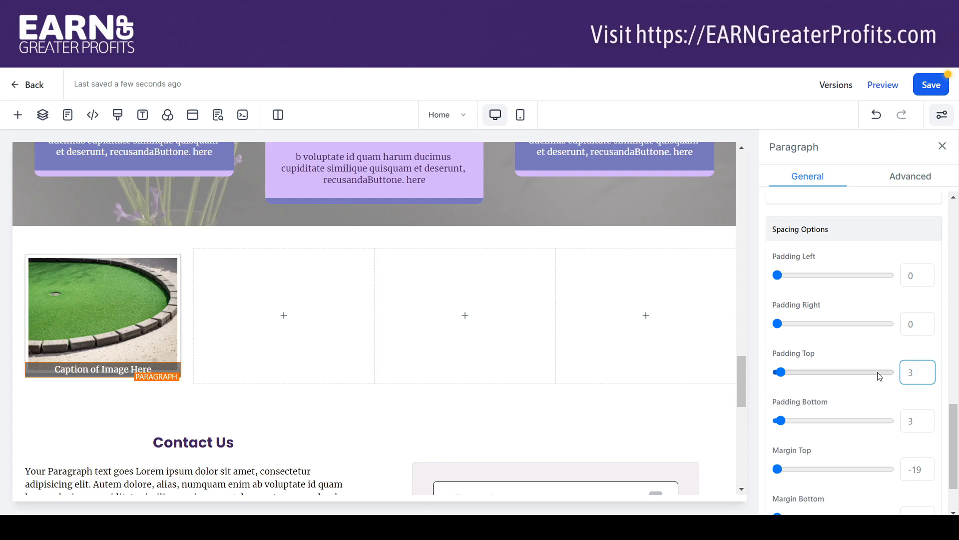
- Set the caption paragraph's top margin to -25 to shift it up over the image
left_click_drag(929, 471, 914, 468)
type("25")
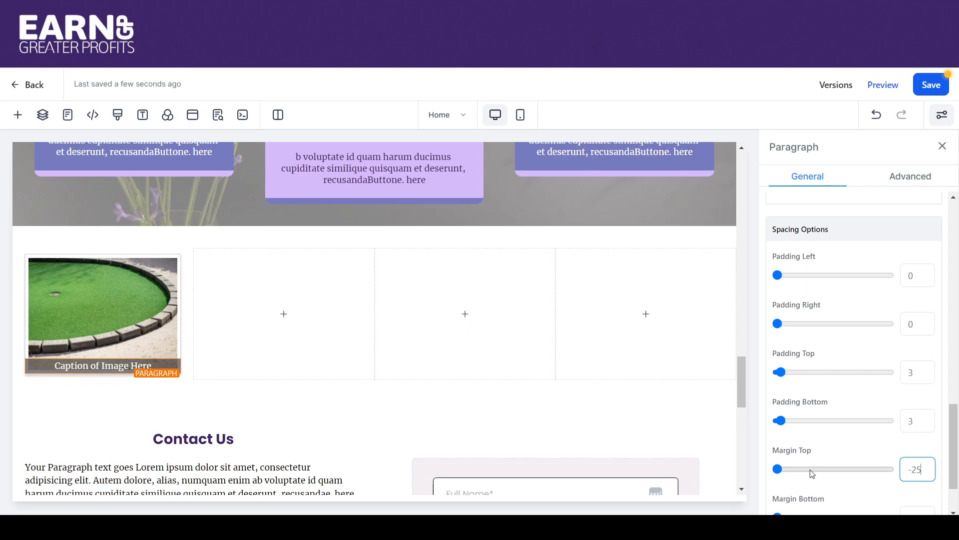
left_click(358, 362)
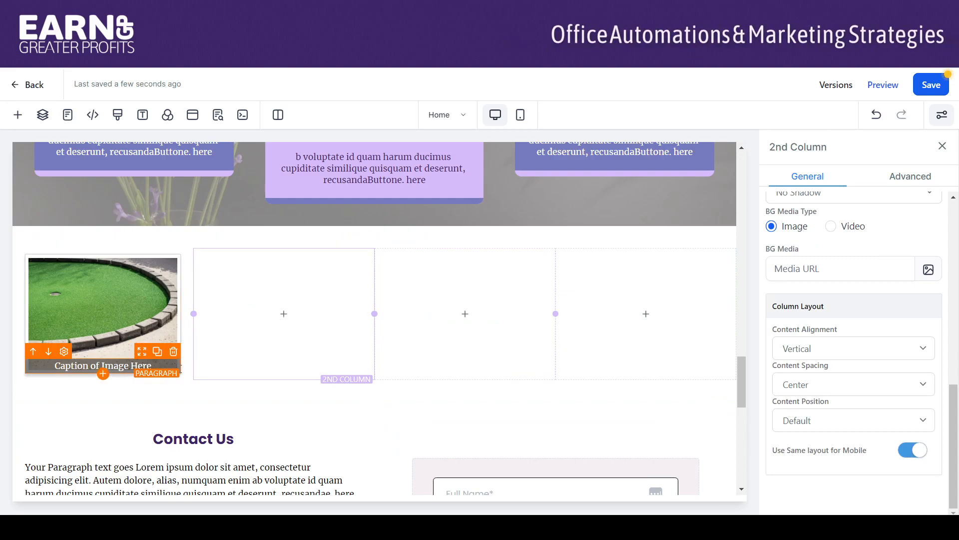
- Apply the plain image theme without a frame to the putting green image in the first column
left_click(150, 316)
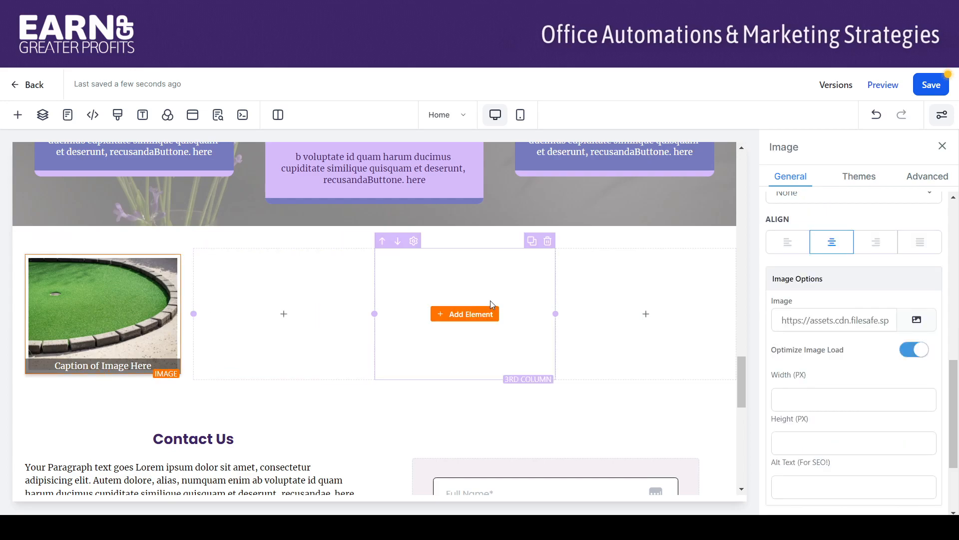
left_click_drag(953, 396, 950, 204)
left_click(861, 178)
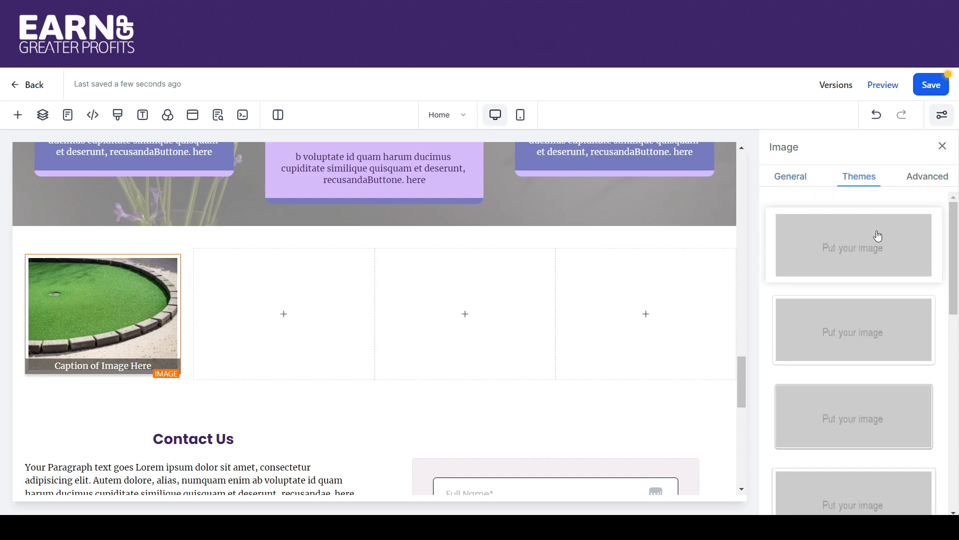
left_click(861, 249)
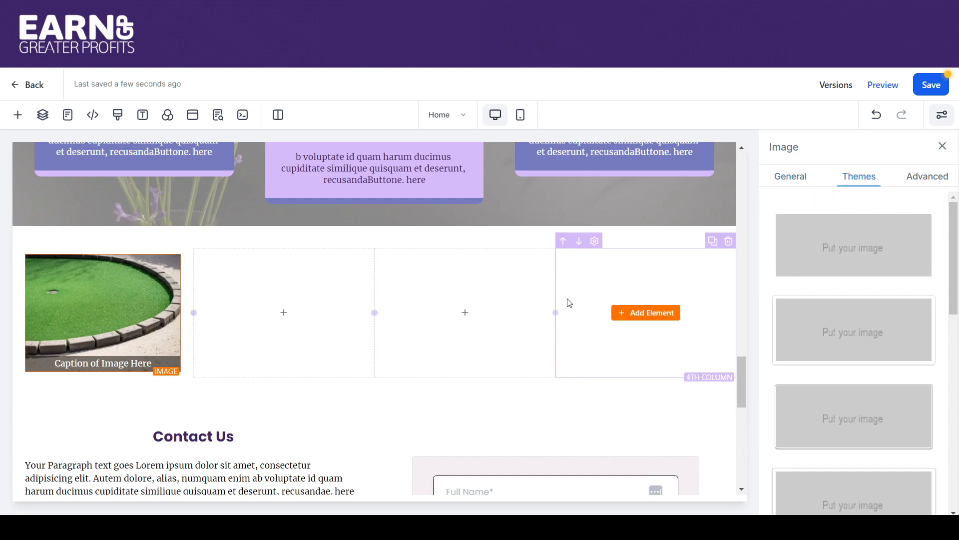
left_click(534, 310)
left_click(596, 401)
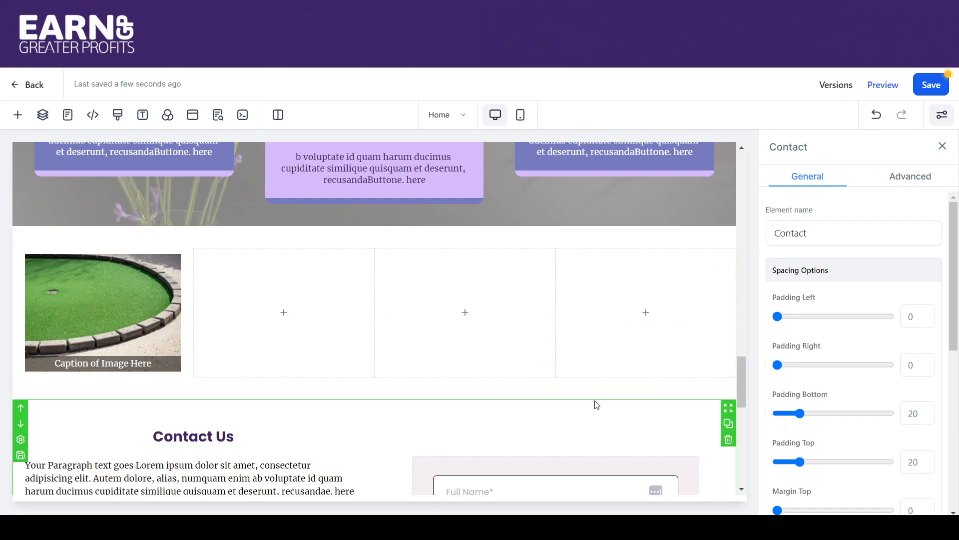
- Give the putting green image the Bottom Right Dark Shadow option as its image shadow
left_click(132, 316)
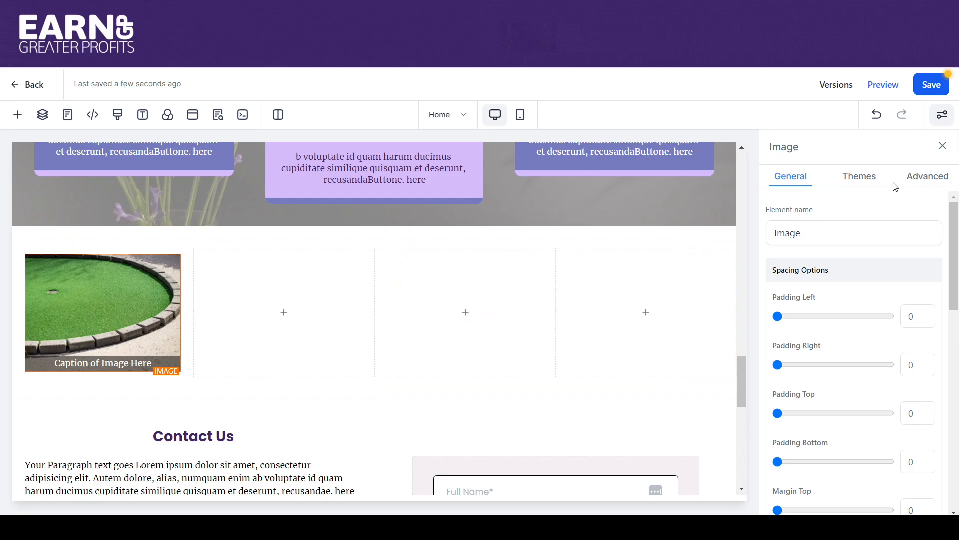
left_click_drag(954, 233, 955, 213)
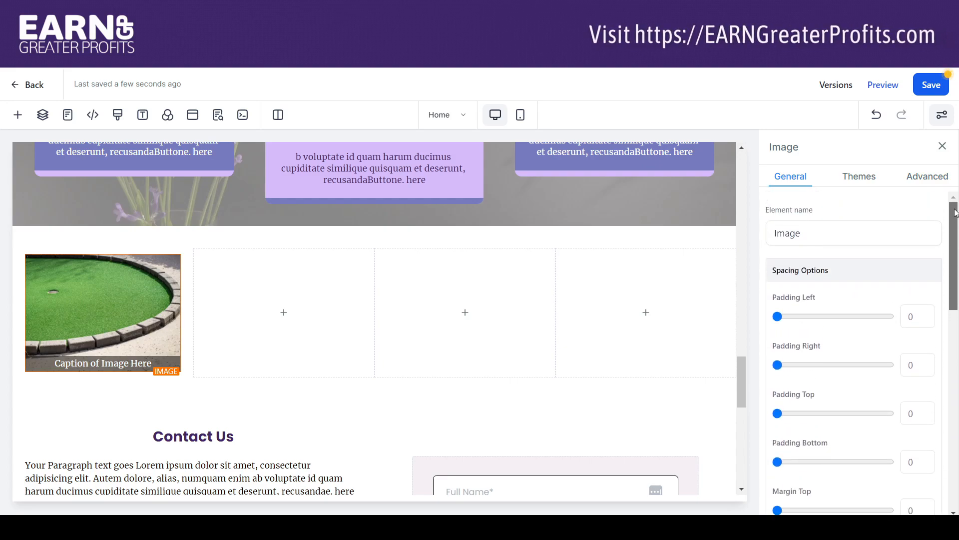
left_click(925, 180)
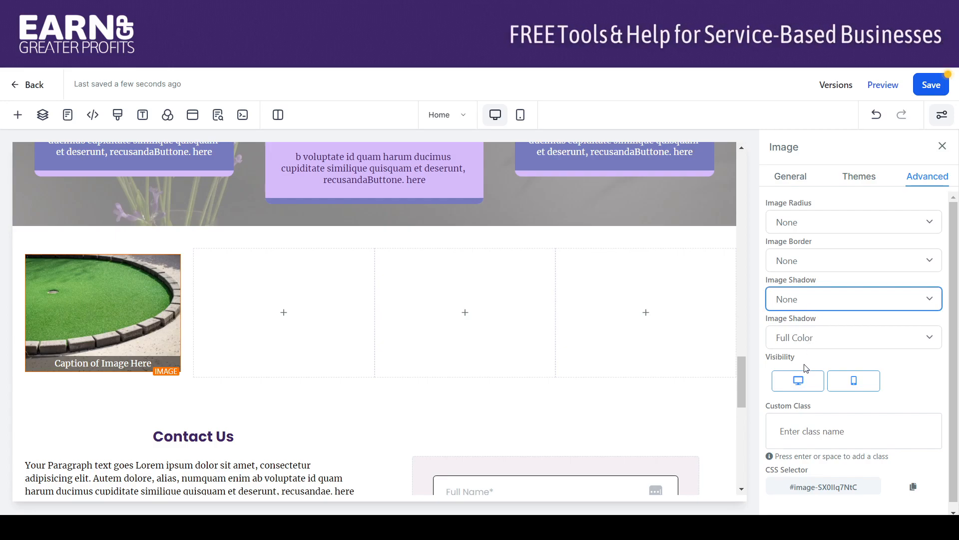
left_click(807, 389)
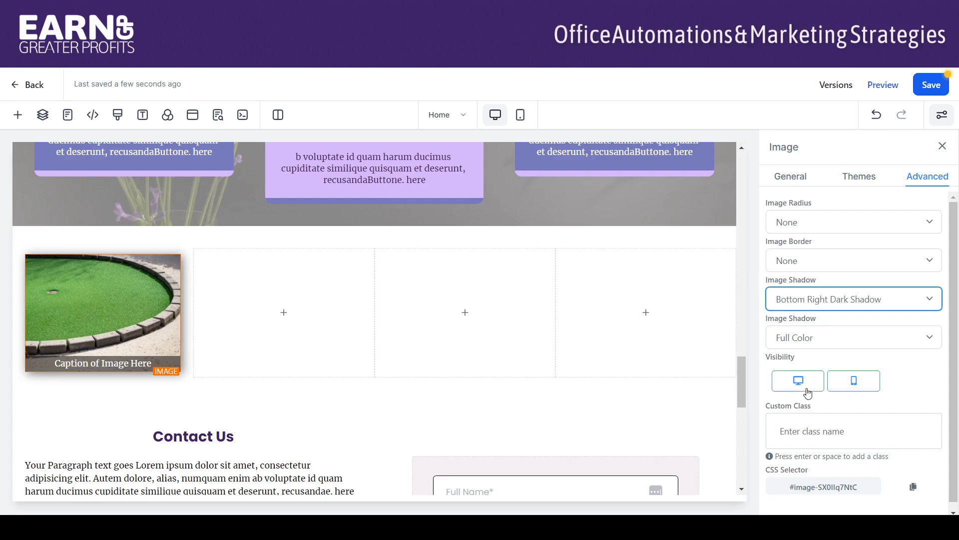
mouse_move(742, 371)
left_mouse_down()
mouse_move(740, 218)
mouse_move(747, 377)
left_mouse_up()
left_click(395, 386)
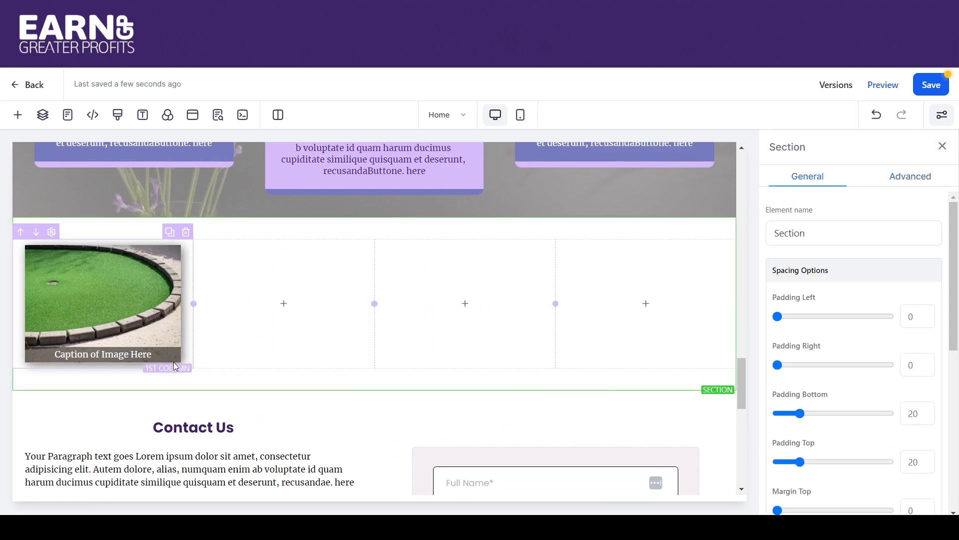
- Set the caption paragraph's top margin to -24
left_click(103, 354)
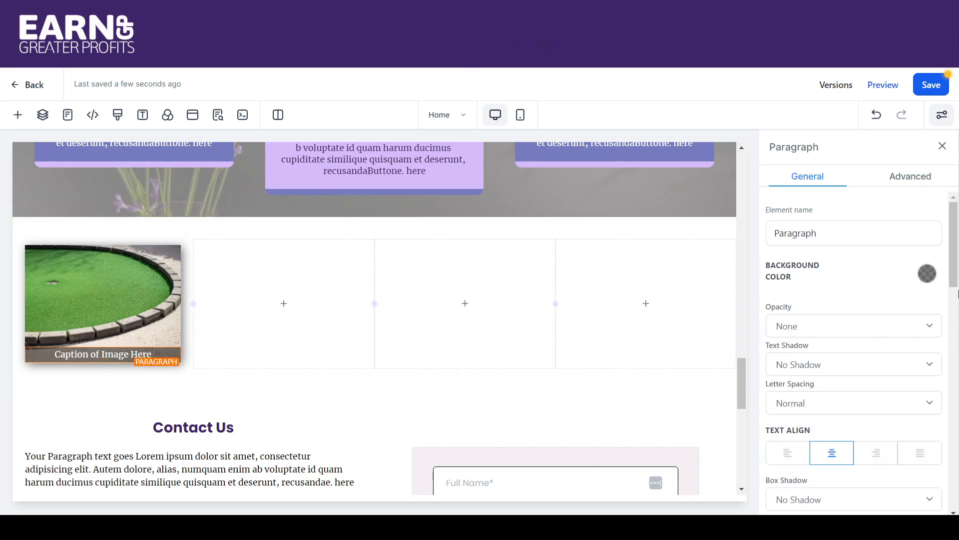
left_click_drag(957, 236, 951, 459)
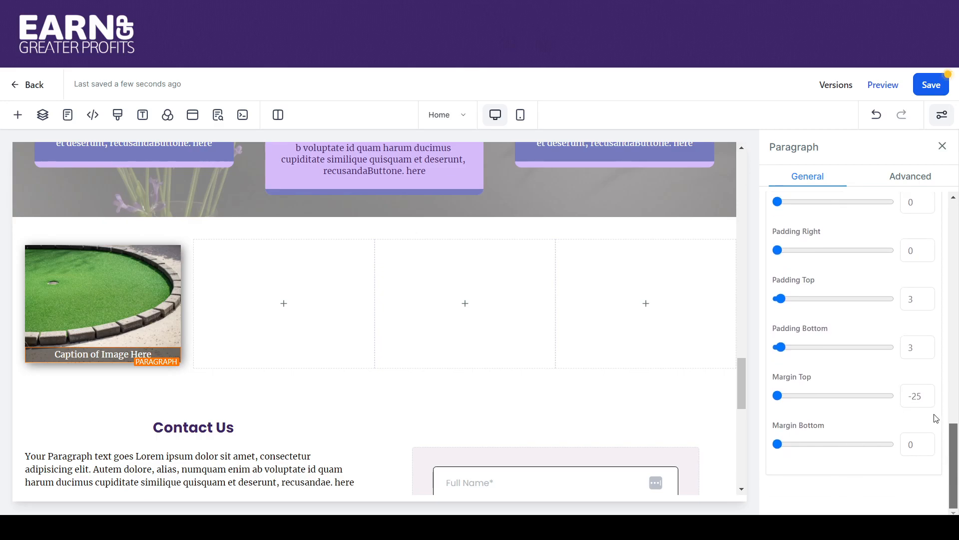
key("BackSpace")
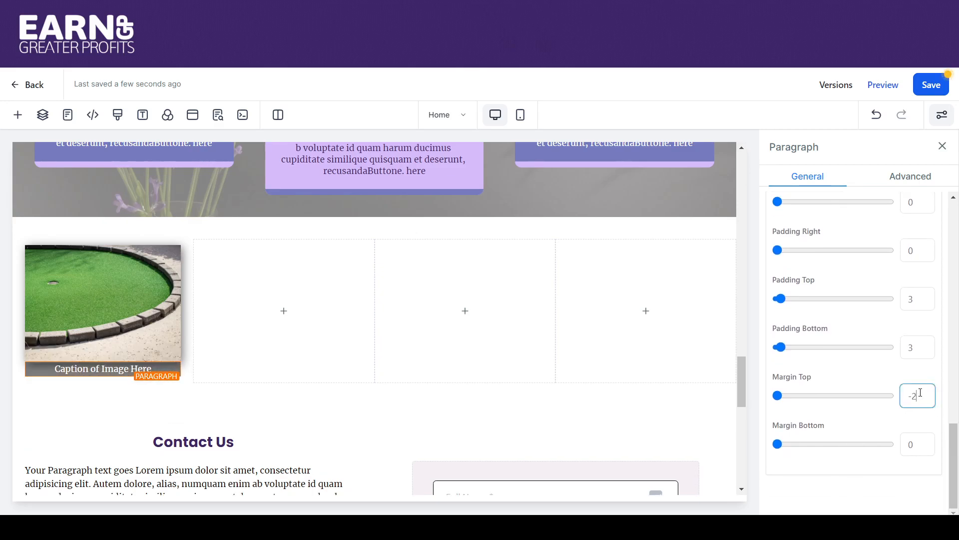
type("4")
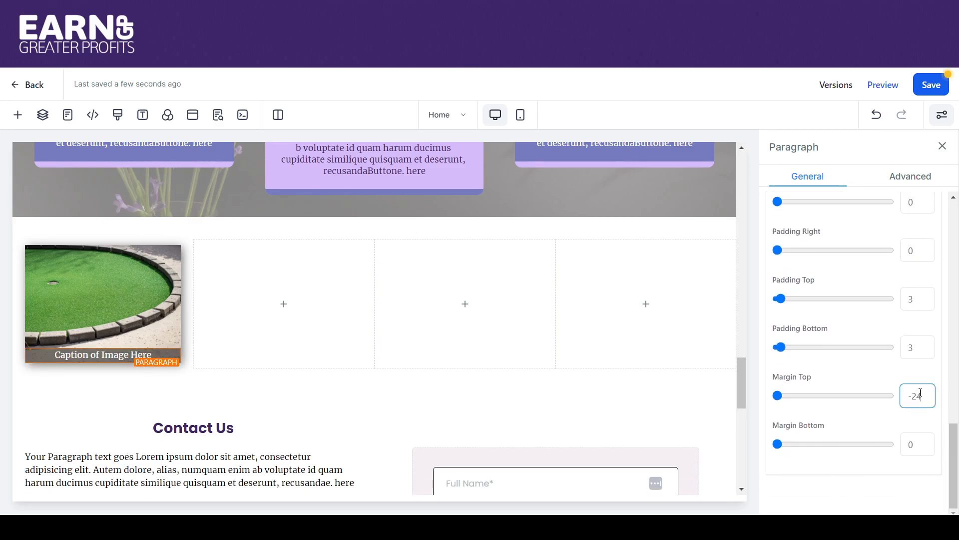
left_click(494, 364)
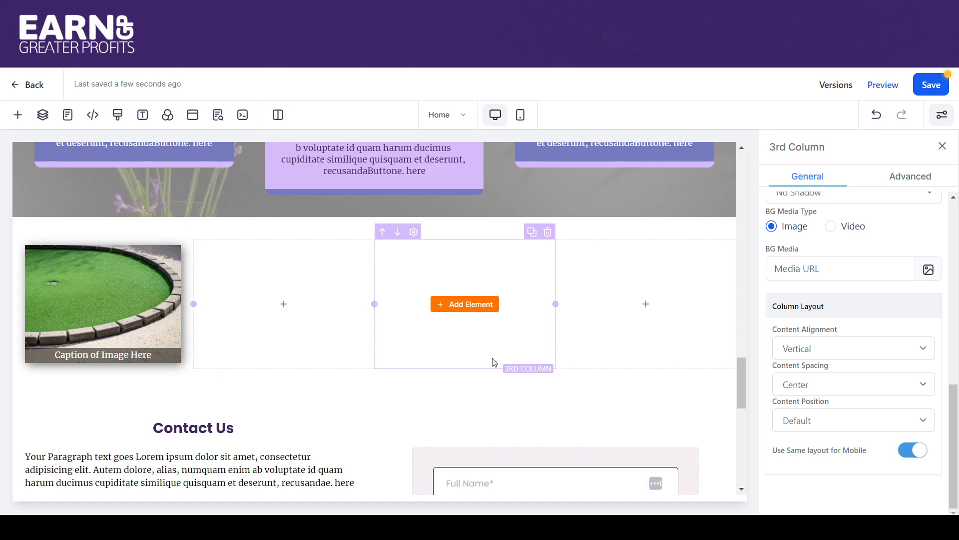
- Set the caption paragraph's text transform to Uppercase
left_click(97, 355)
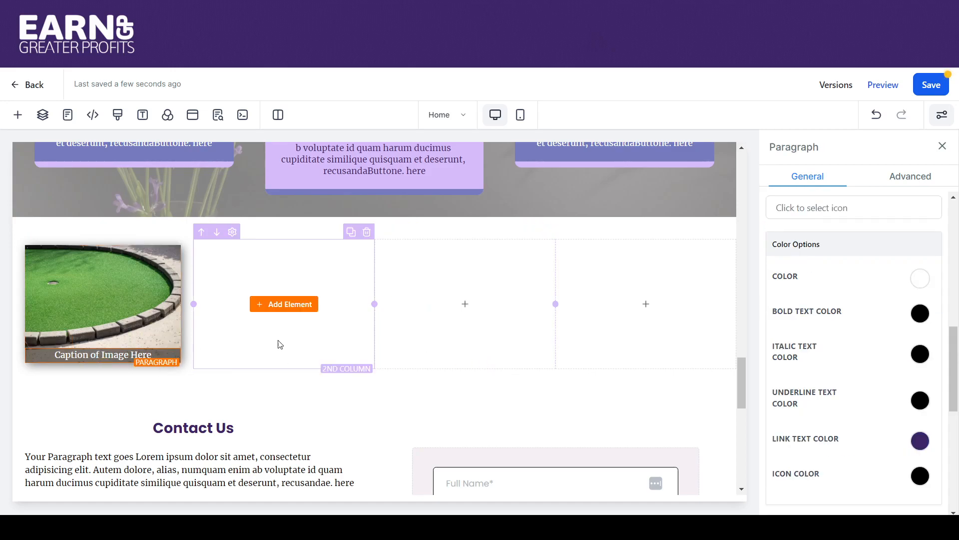
left_click(908, 183)
left_click(931, 327)
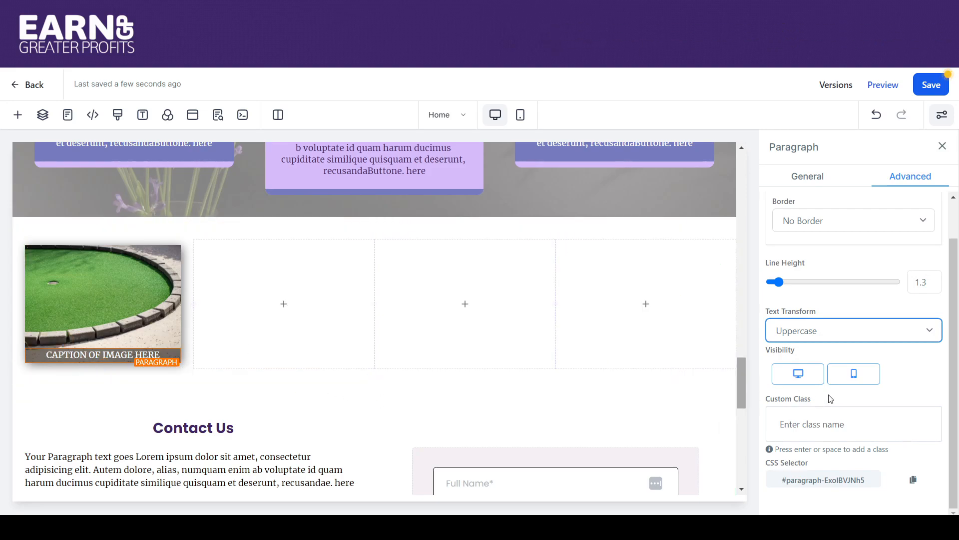
- Set the caption paragraph's top padding to 5
left_click(812, 177)
left_click_drag(956, 265, 956, 329)
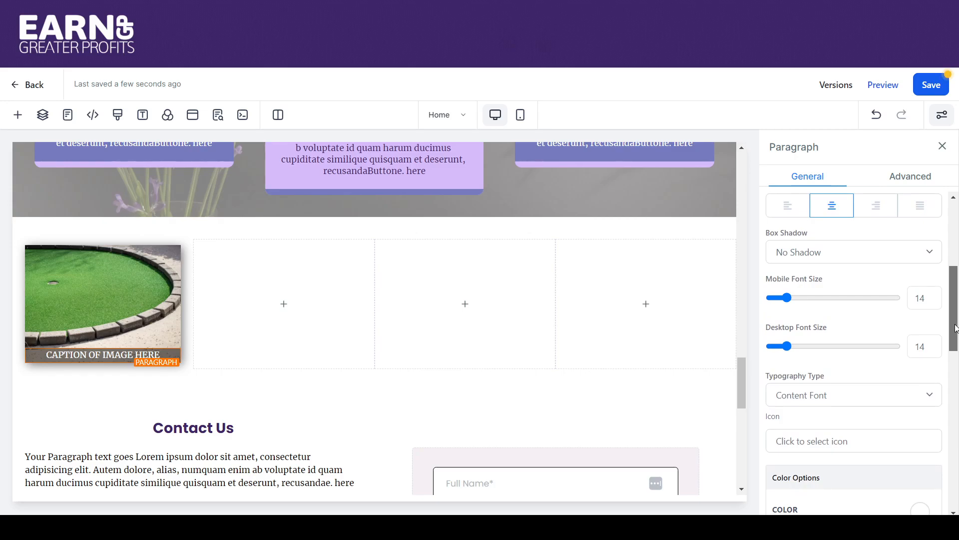
left_click_drag(957, 328, 951, 458)
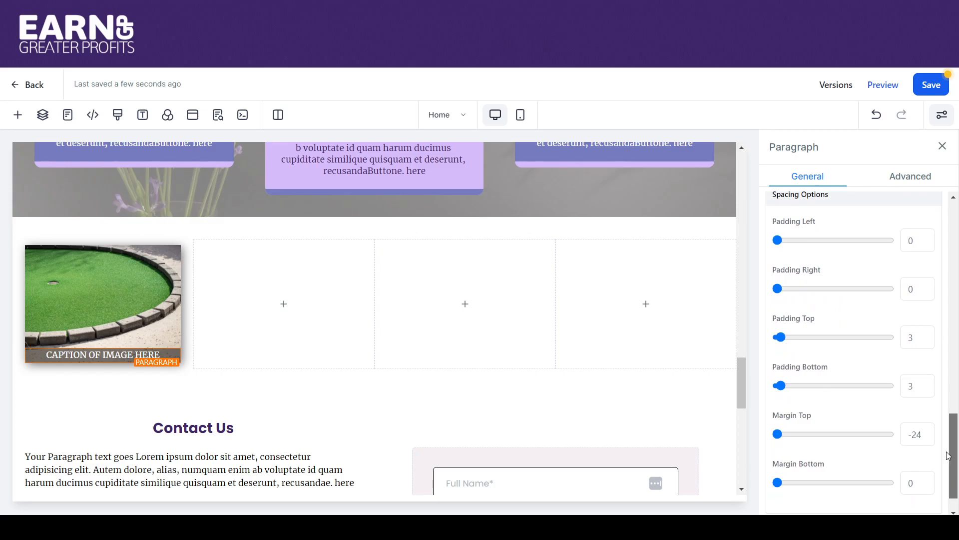
double_click(907, 338)
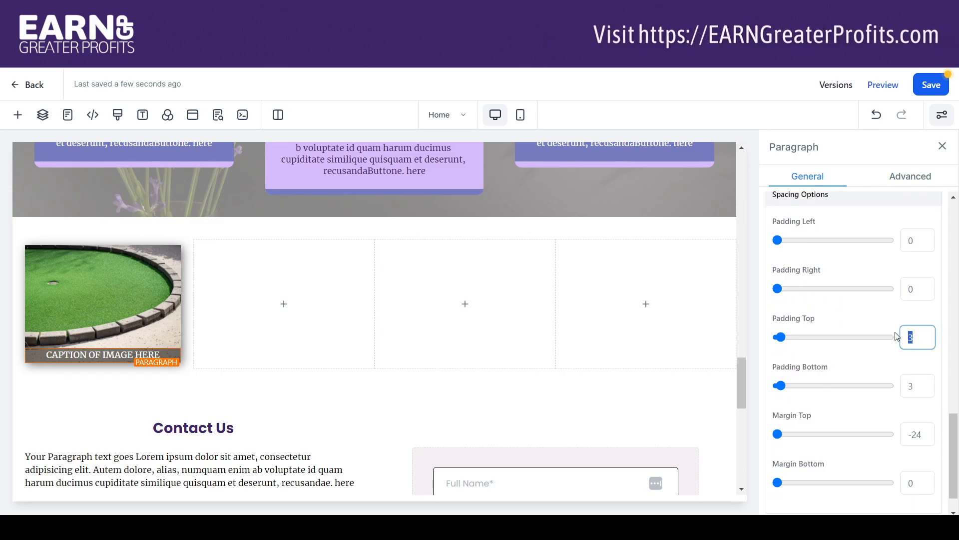
type("5")
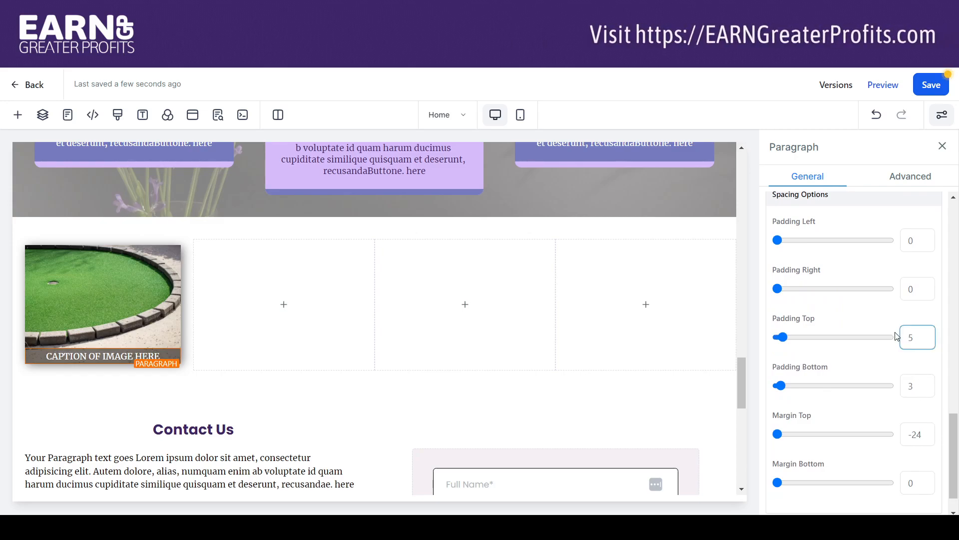
left_click(351, 375)
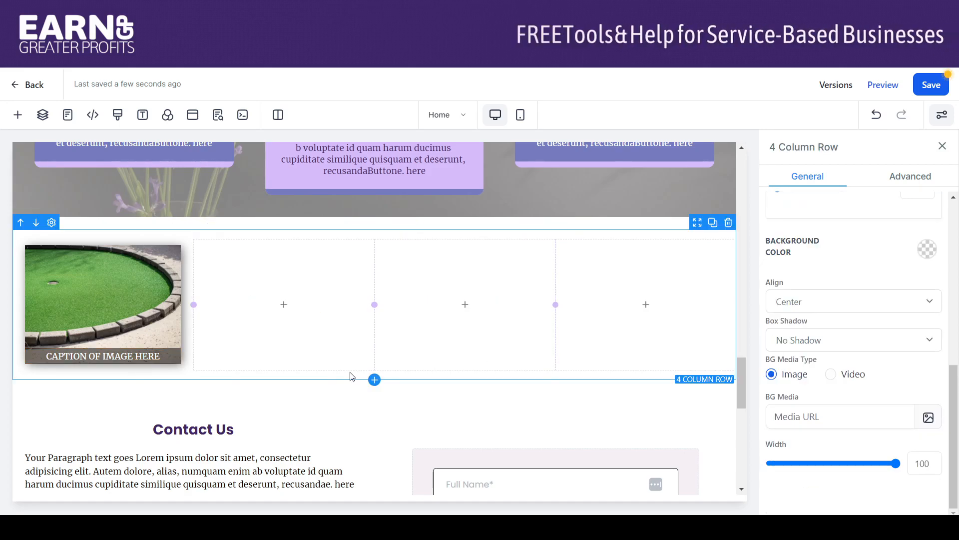
- Set the caption paragraph's top margin to -26 to align it with the image's lower edge
left_click(169, 354)
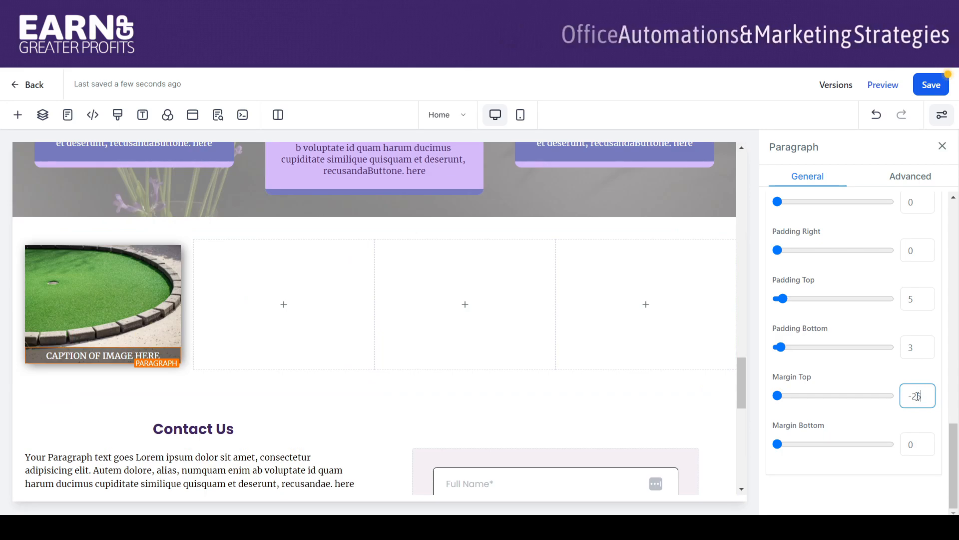
type("5")
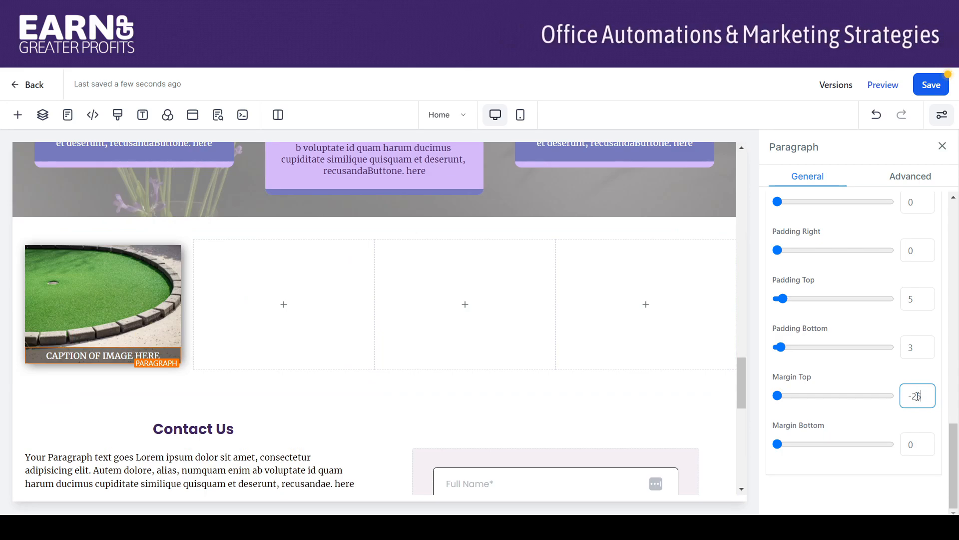
type("6")
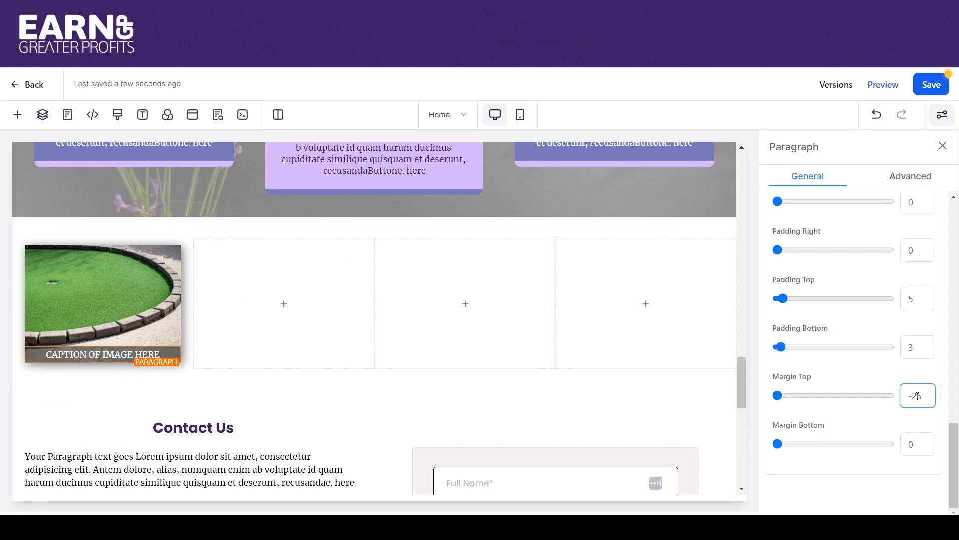
- Duplicate the first column of the four-column row, including its captioned putting green image
left_click(476, 367)
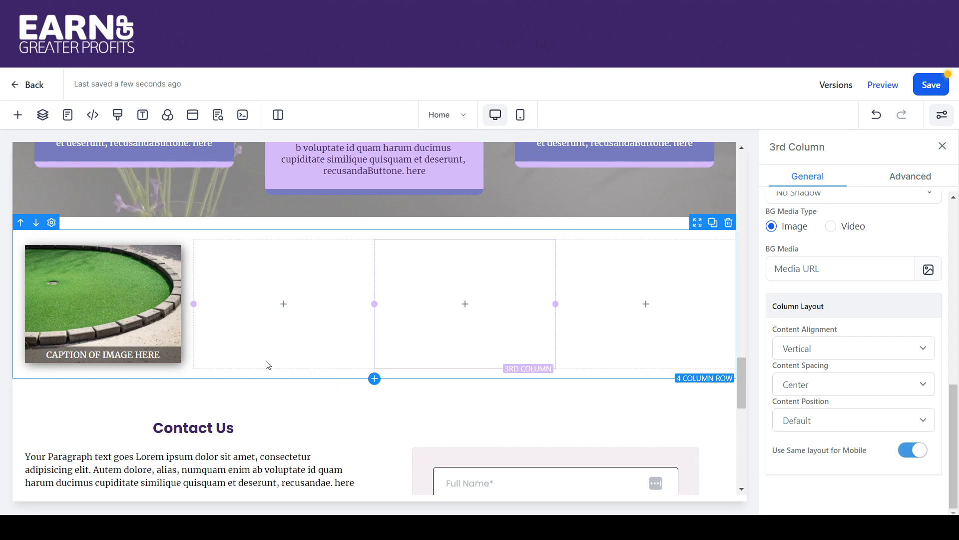
left_click(173, 331)
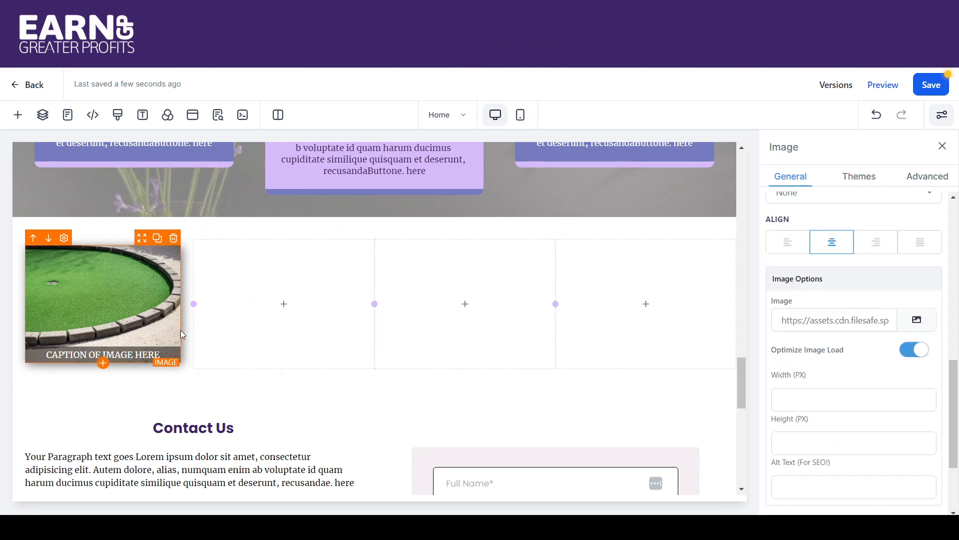
left_click(187, 274)
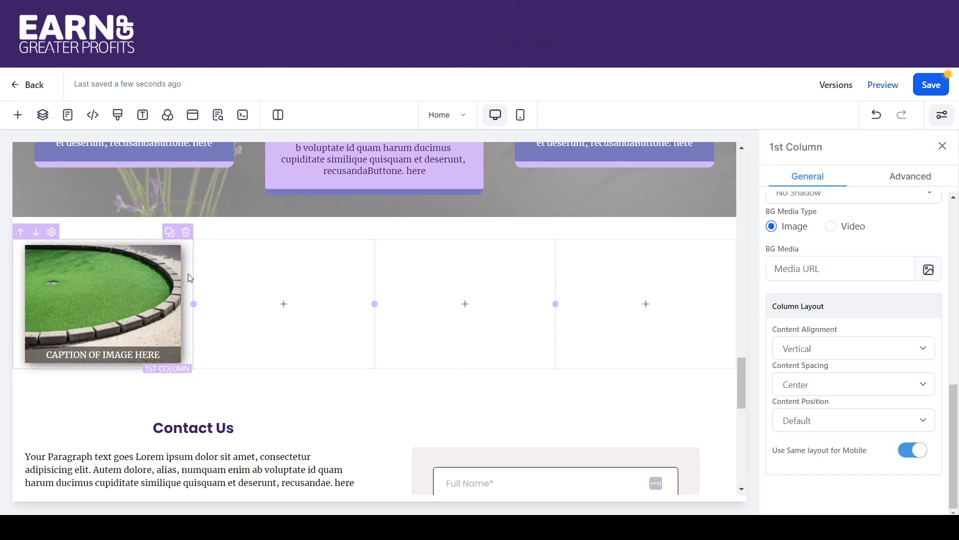
left_click(170, 232)
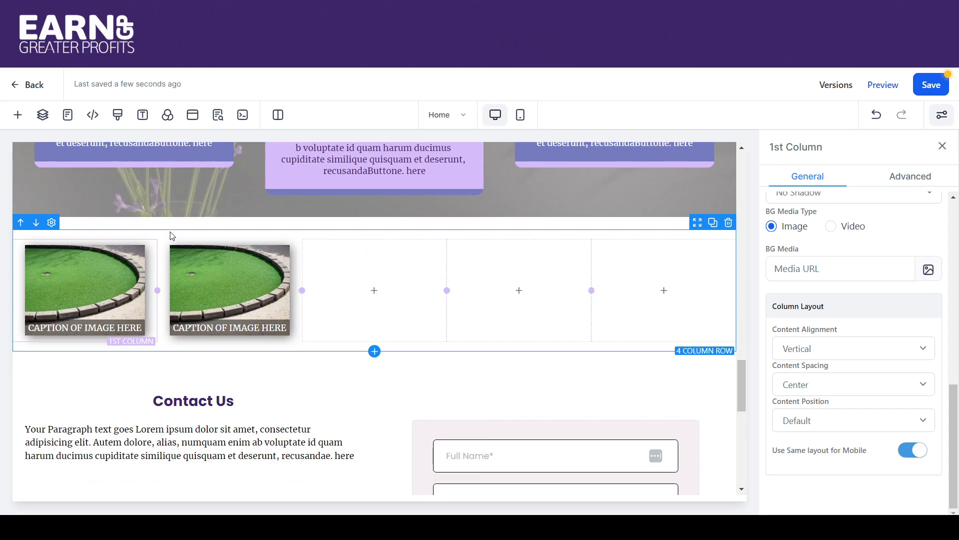
- Delete the three empty columns from the image row, keeping only the two captioned image columns
mouse_move(380, 252)
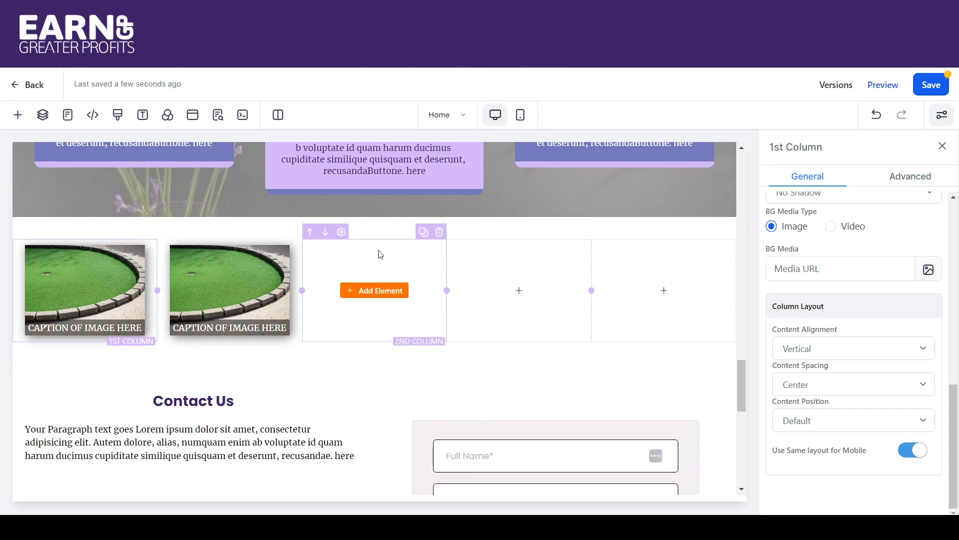
left_click(440, 233)
left_click(550, 232)
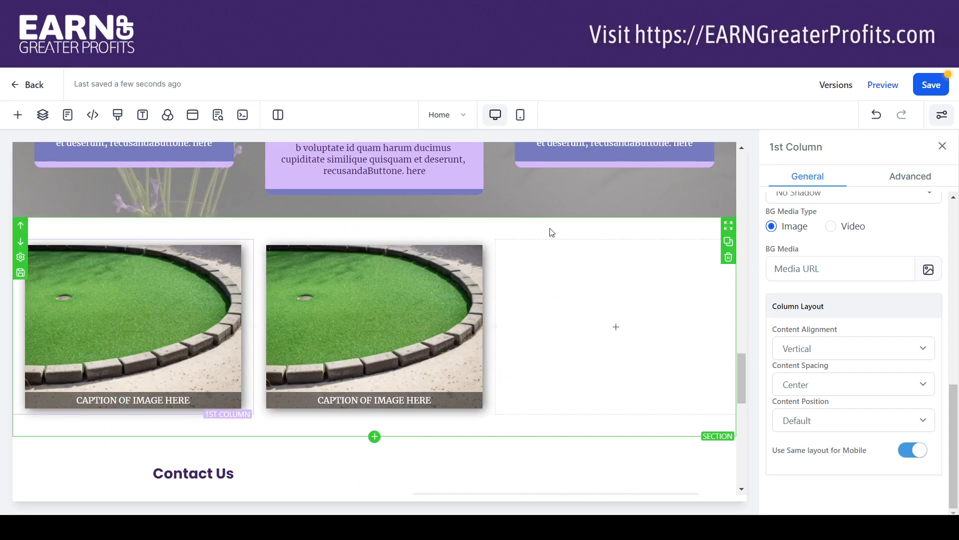
left_click(730, 234)
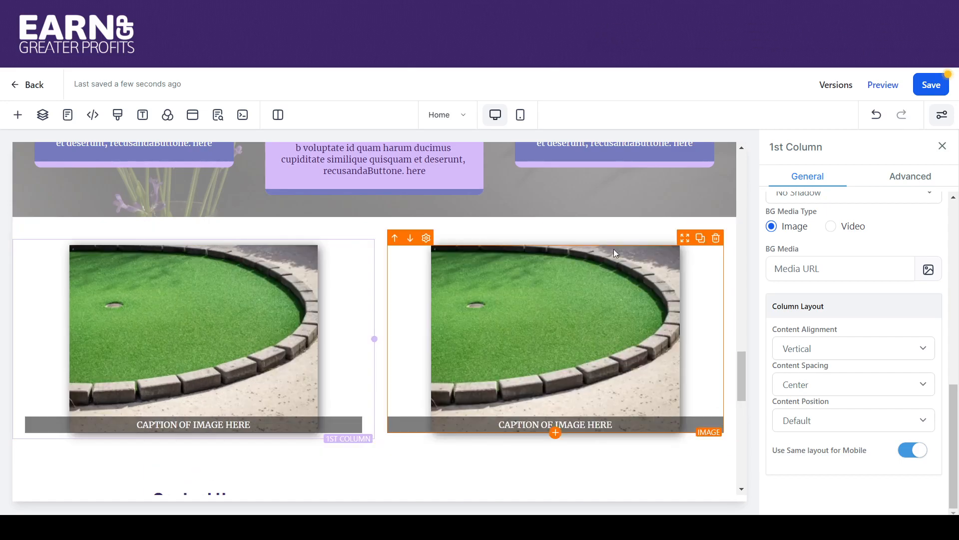
- Duplicate the captioned image column twice so that the row holds four matching columns
left_click(701, 239)
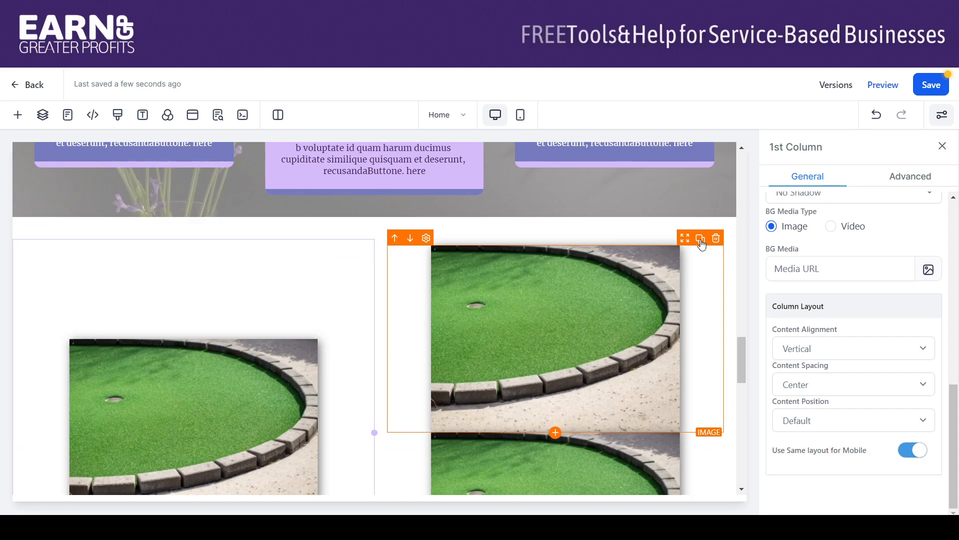
left_click(716, 239)
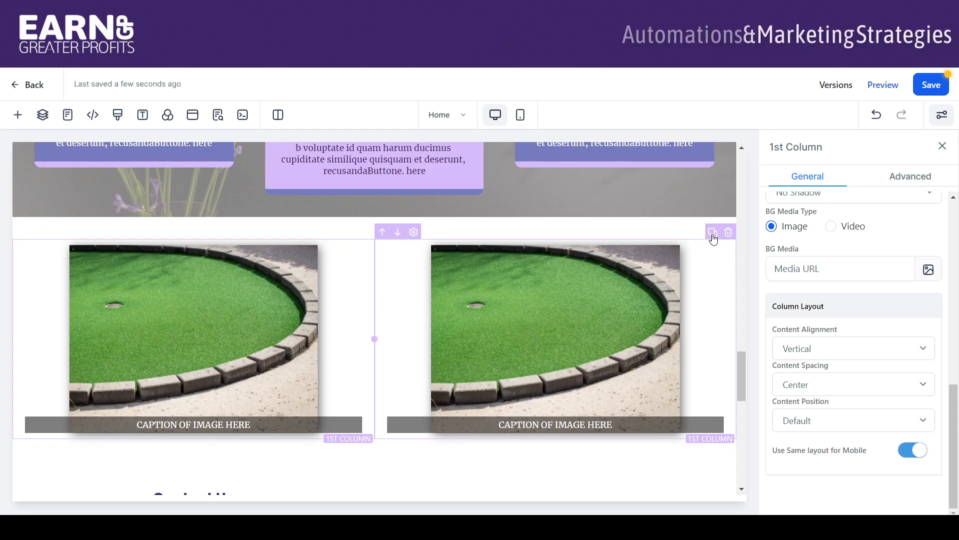
left_click(712, 236)
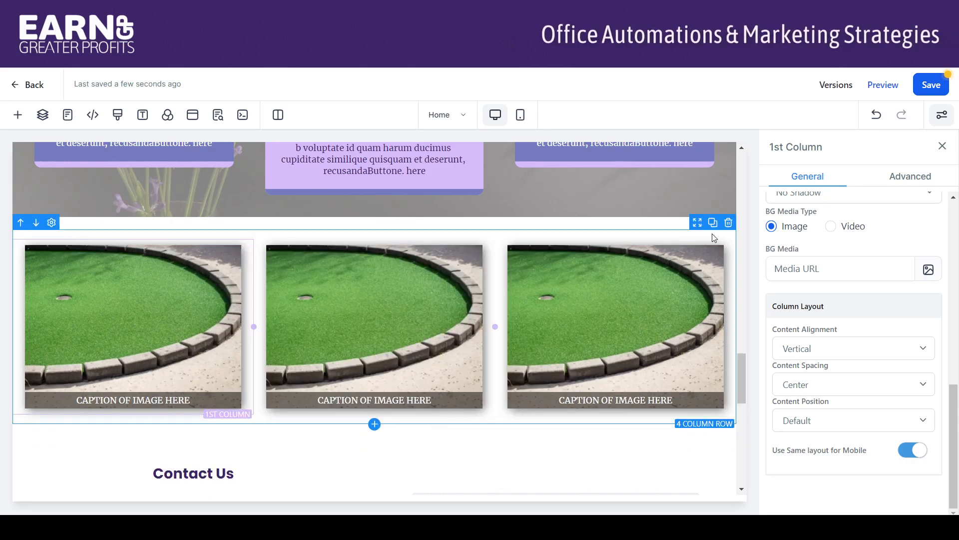
left_click(712, 233)
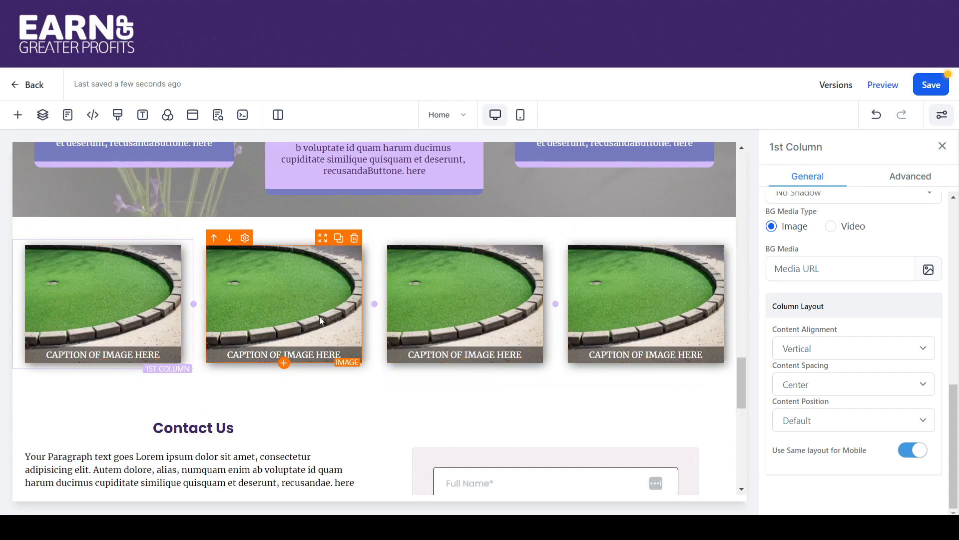
- Replace the second column's image with grassbyocean43.jpg from the media library
left_click(263, 298)
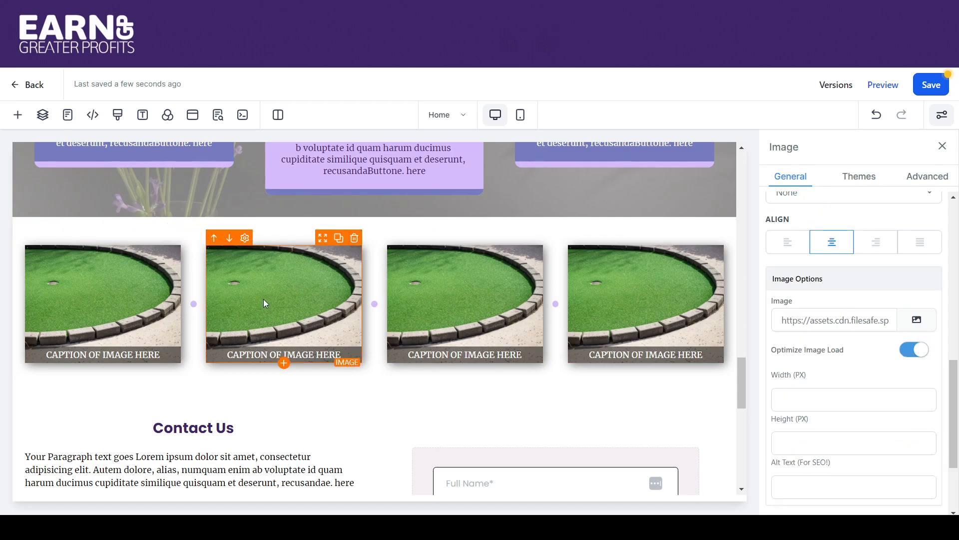
left_click(917, 321)
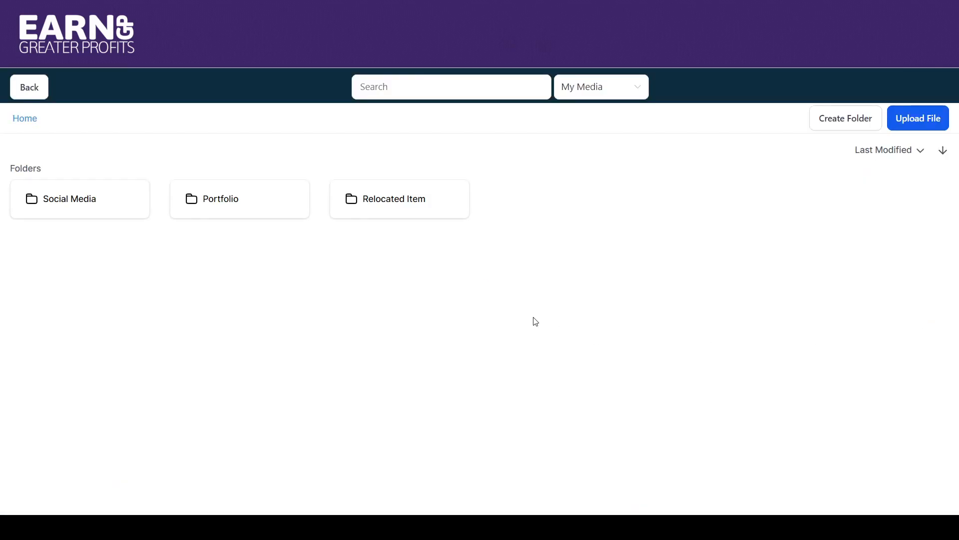
left_click(239, 250)
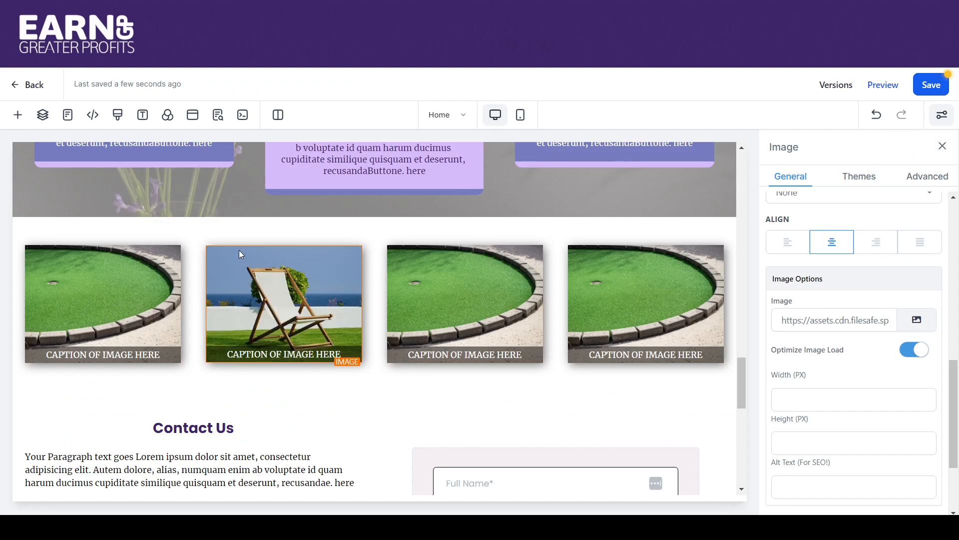
- Replace the third column's image with CommercialGrass43.jpg and the fourth column's image with LandscapeYard43.jpg
left_click(917, 323)
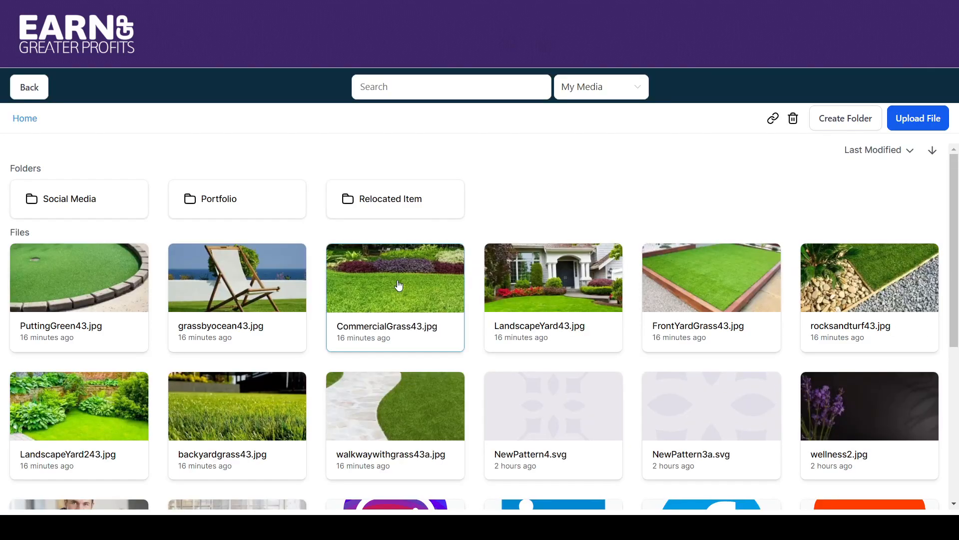
left_click(398, 285)
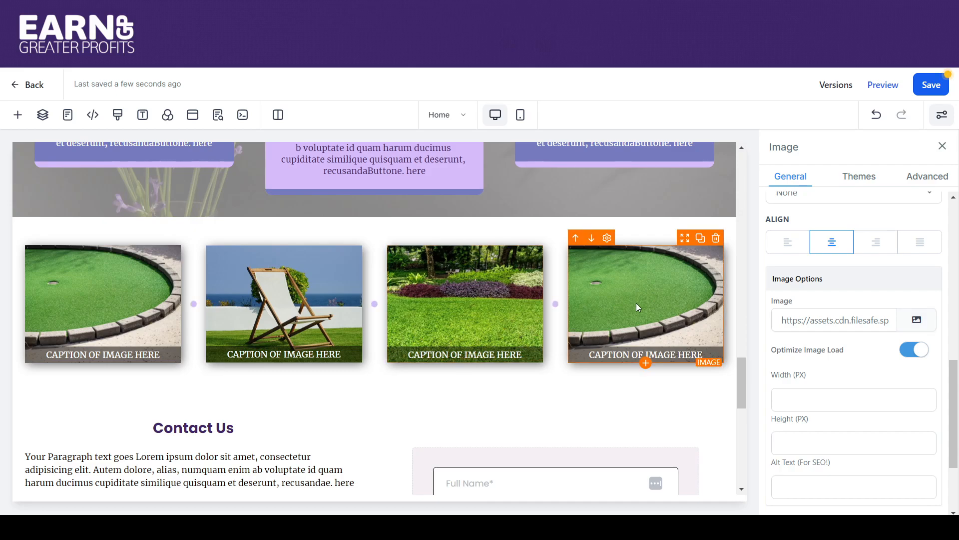
left_click(922, 322)
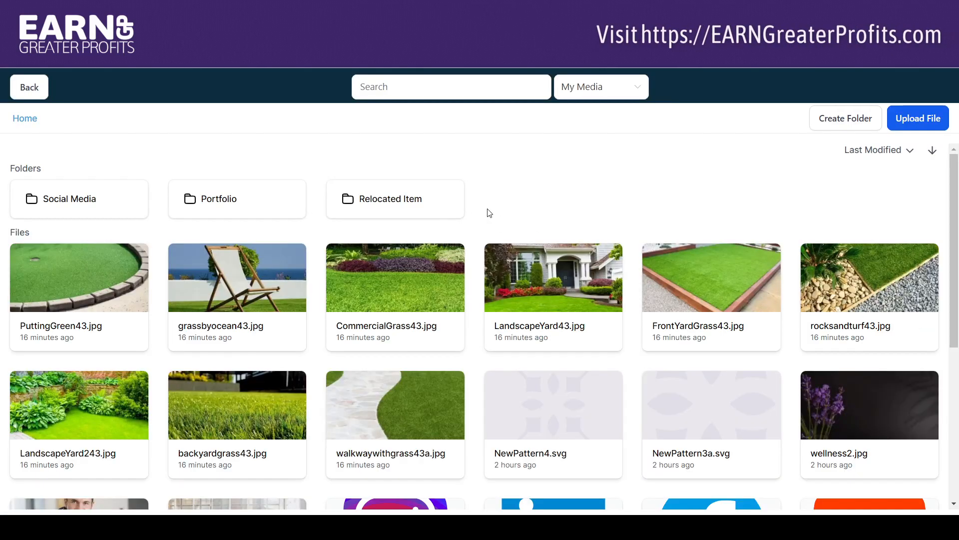
left_click(557, 281)
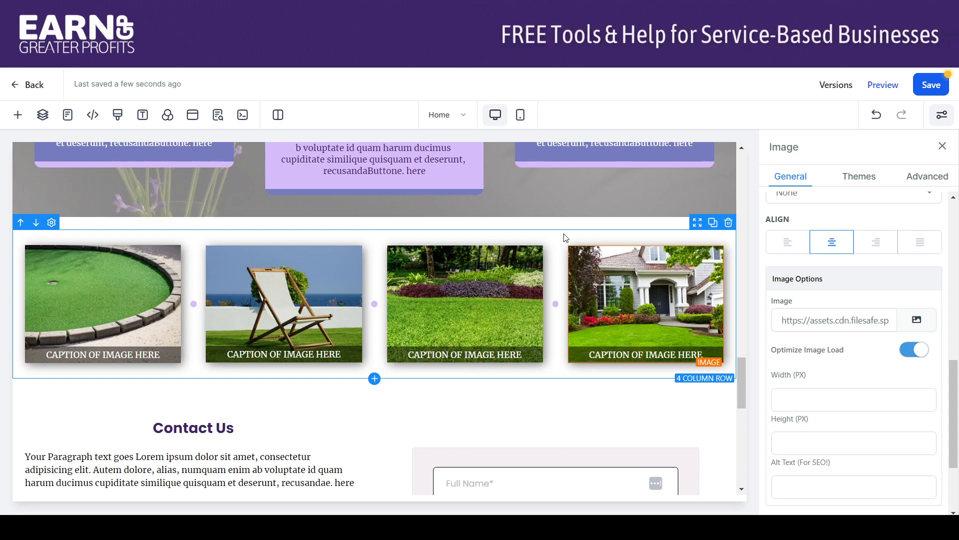
- Duplicate the four-column image row and replace the first image of the lower row with FrontYardGrass43.jpg
left_click(713, 223)
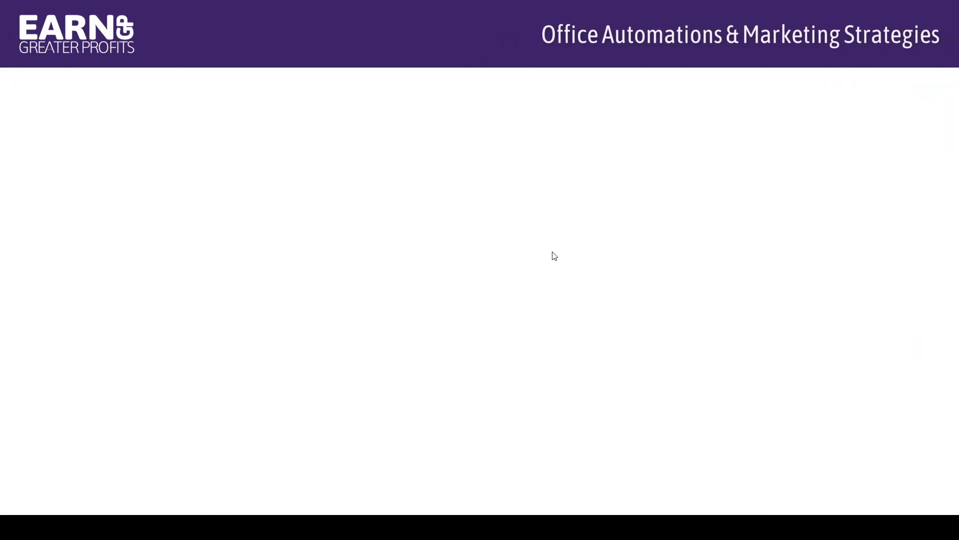
left_click(693, 278)
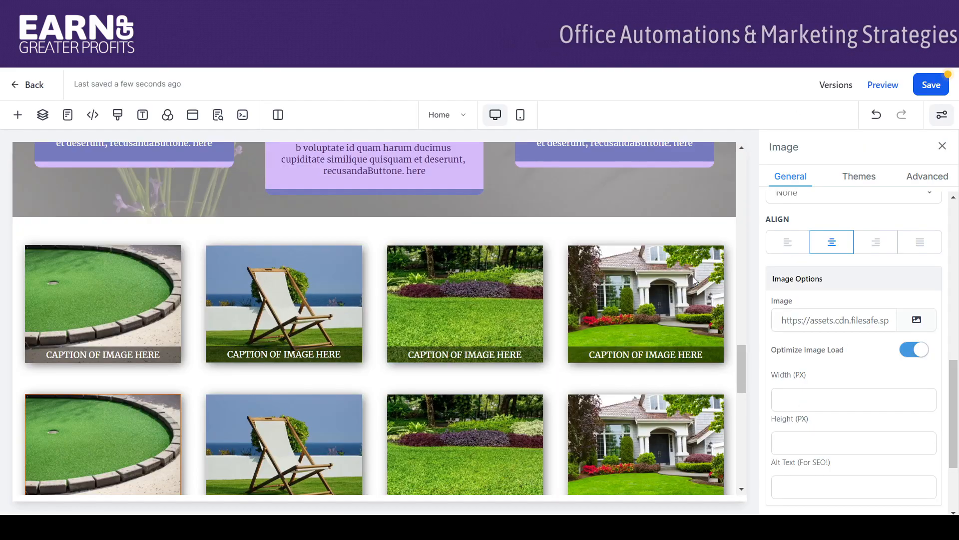
- Replace the second image in the lower row with rocksandturf43.jpg
left_click(250, 437)
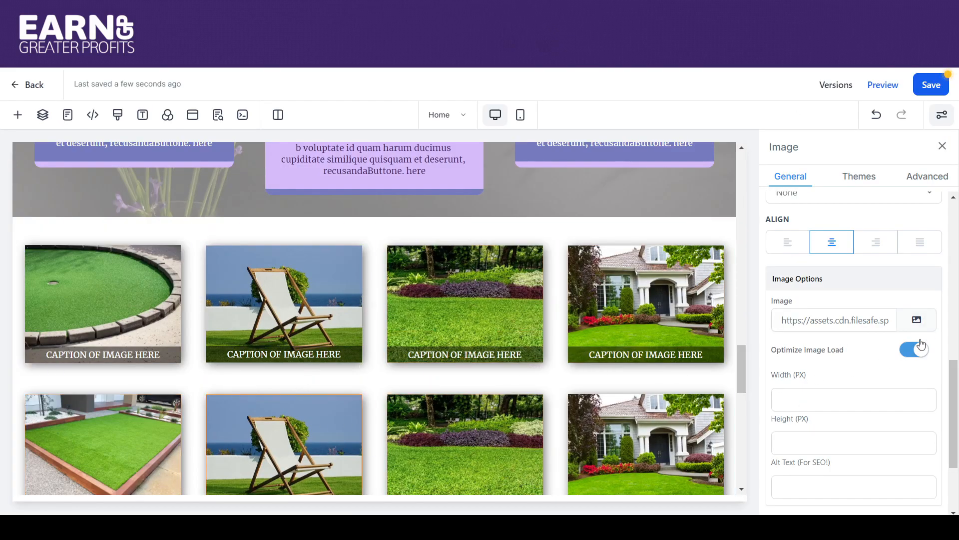
left_click(918, 320)
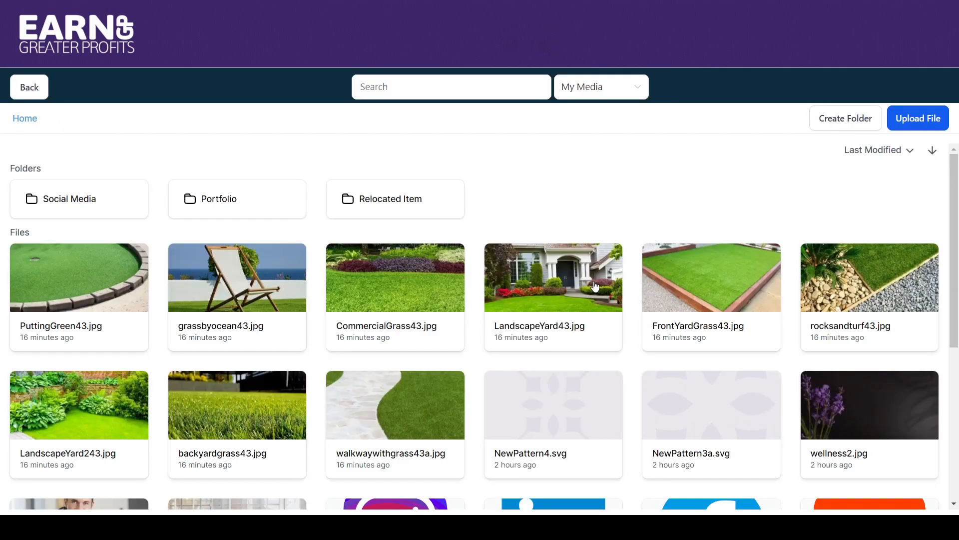
left_click(832, 320)
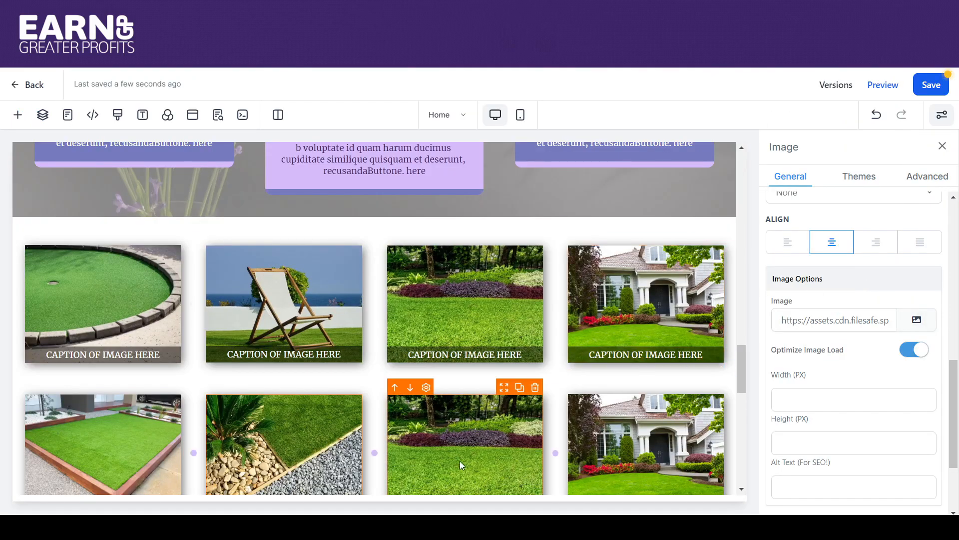
- Replace the lower row's third image with LandscapeYard243.jpg and its fourth image with walkwaywithgrass43a.jpg
left_click(688, 417)
left_click(917, 319)
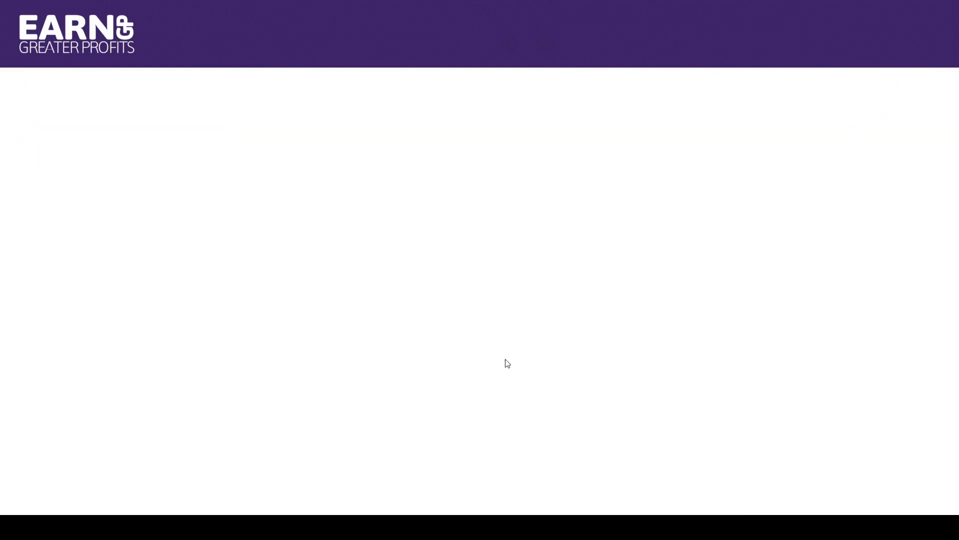
left_click(117, 407)
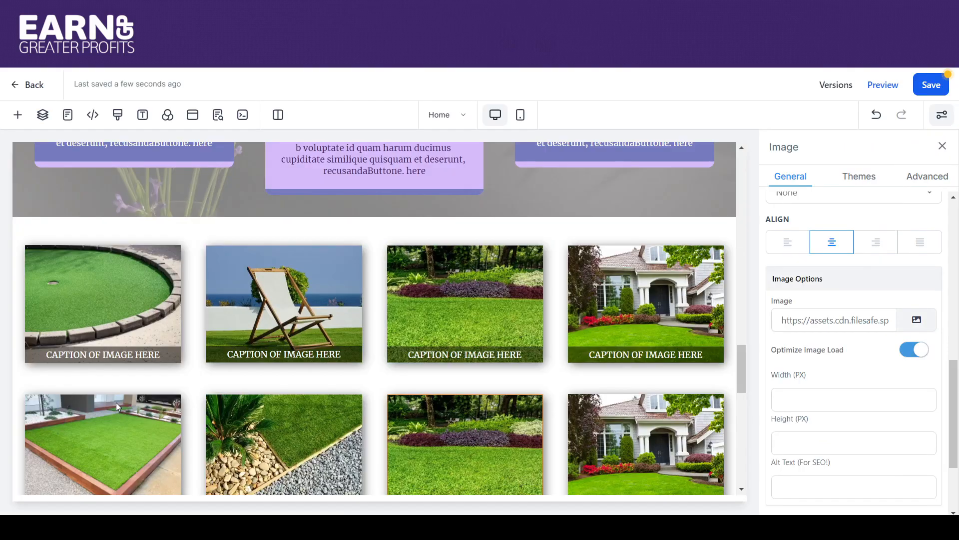
left_click(916, 322)
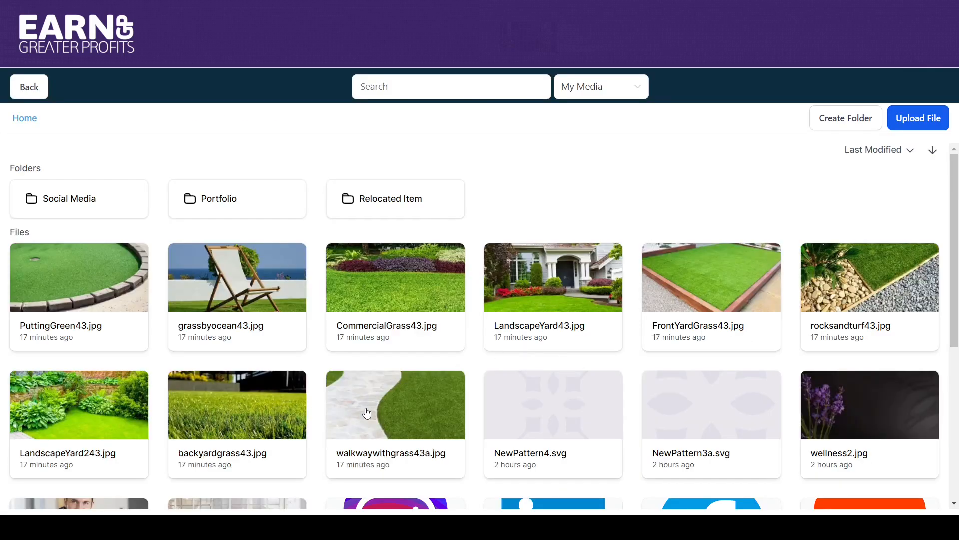
left_click(378, 415)
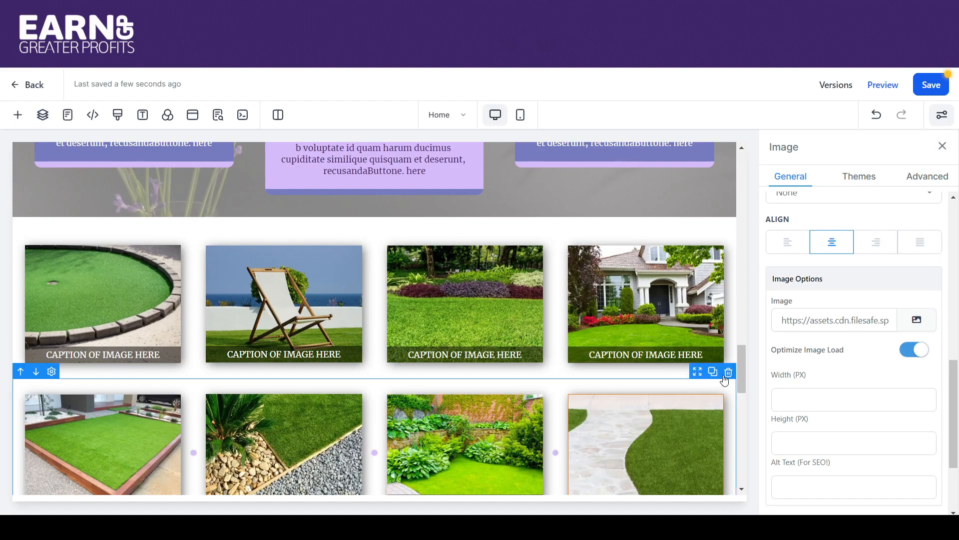
- Add a one-column row above the first row of captioned images
mouse_move(743, 362)
left_mouse_down()
mouse_move(747, 382)
mouse_move(747, 371)
left_mouse_up()
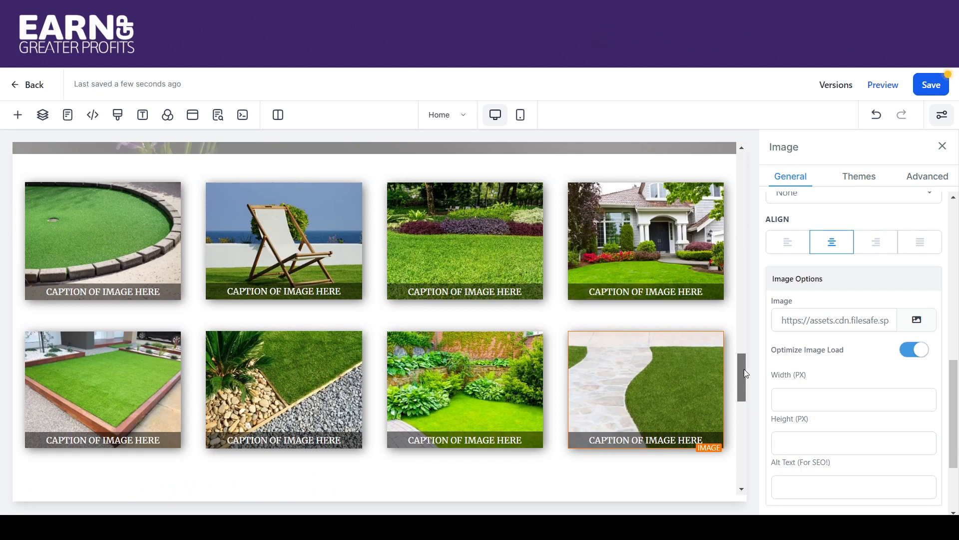
left_click_drag(745, 369, 746, 365)
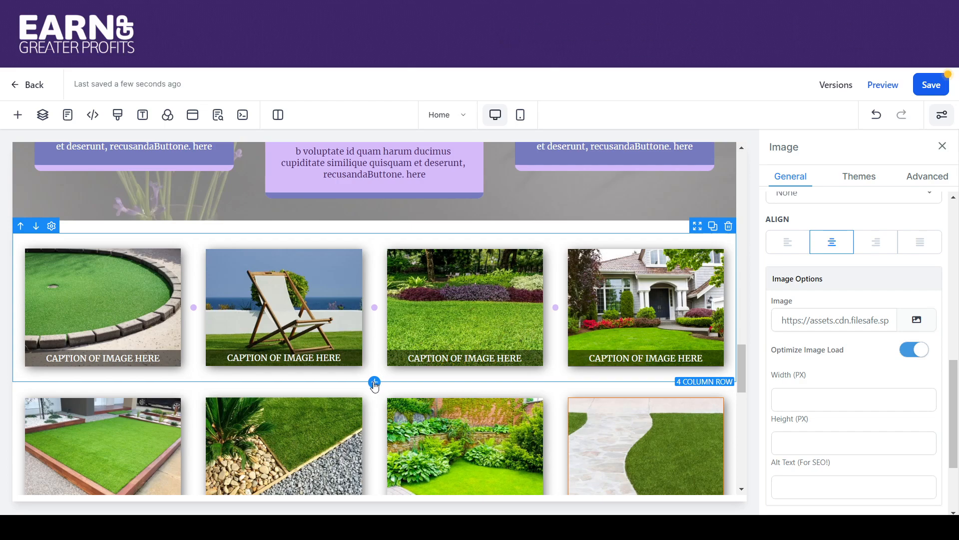
left_click(375, 383)
left_click_drag(185, 213, 358, 310)
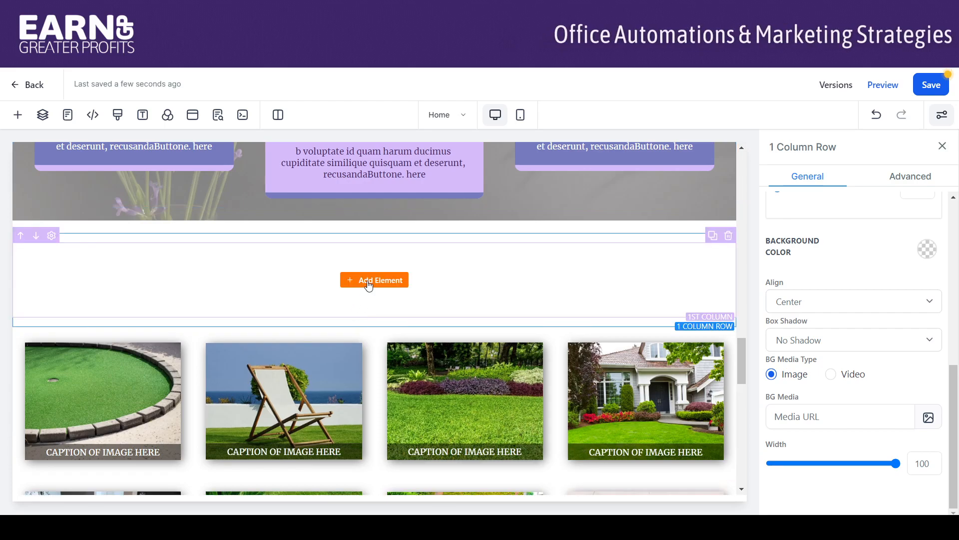
- Add a sub headline to the empty one-column row and replace its text with GALLERY
left_click(367, 283)
left_click_drag(250, 263, 401, 281)
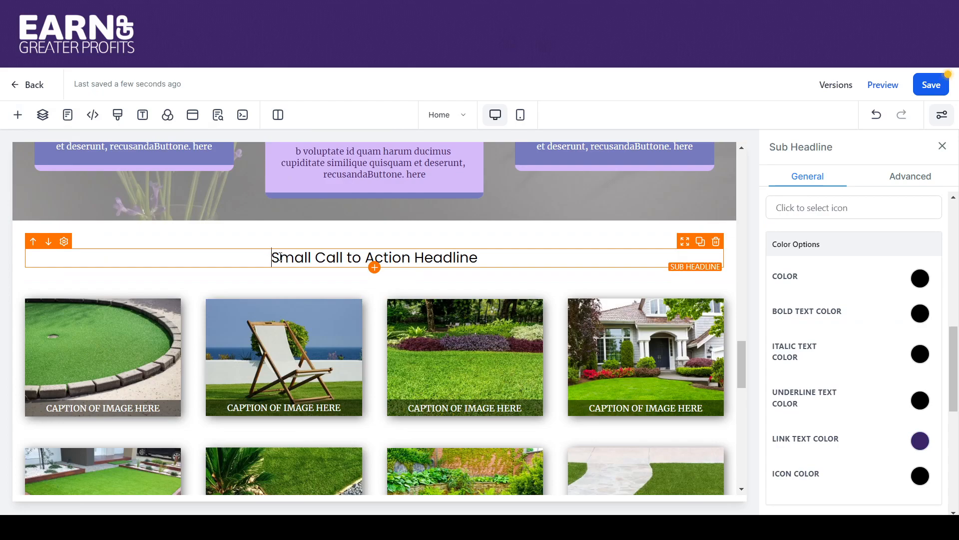
left_click_drag(271, 257, 546, 259)
type("GALLERY")
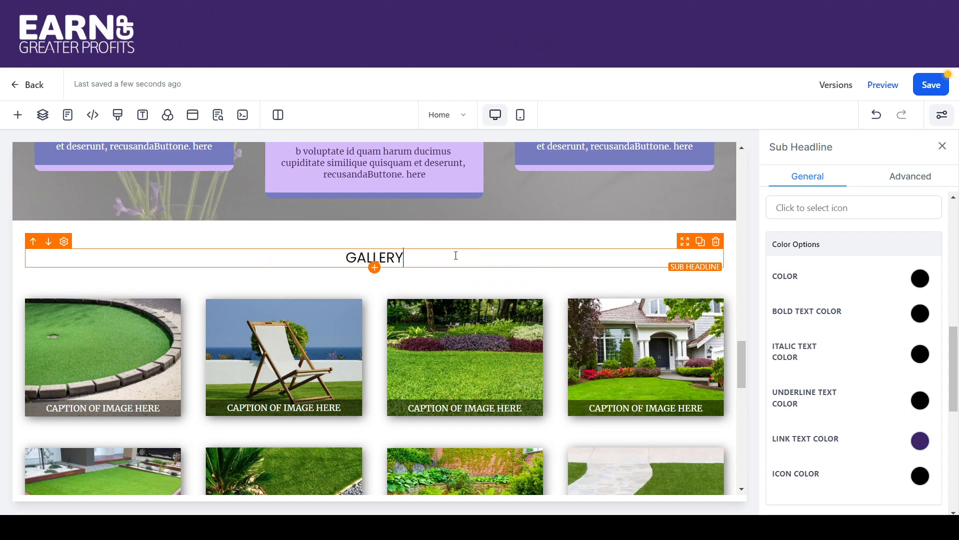
- Make the GALLERY sub headline bold and set its desktop font size to 40
left_click_drag(336, 250, 333, 249)
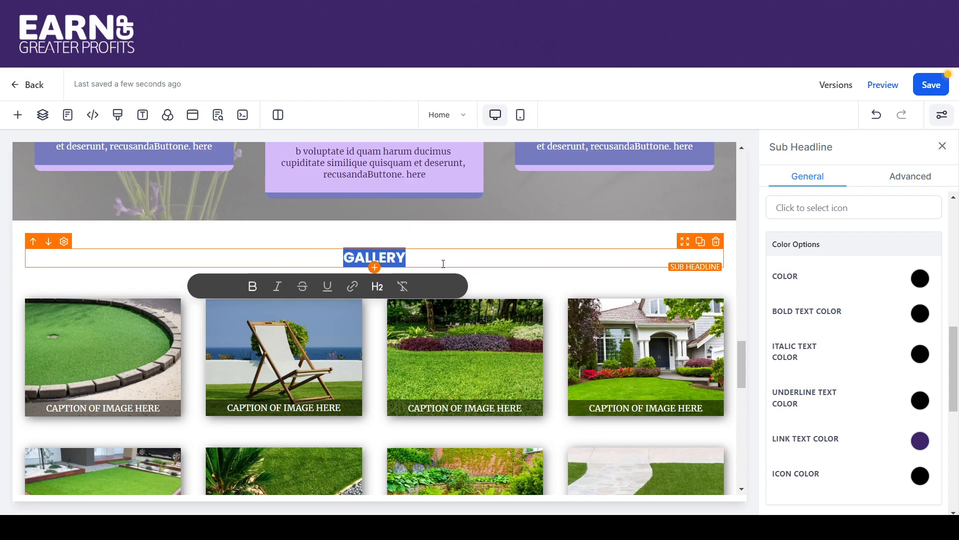
left_click_drag(958, 336, 904, 301)
type("40")
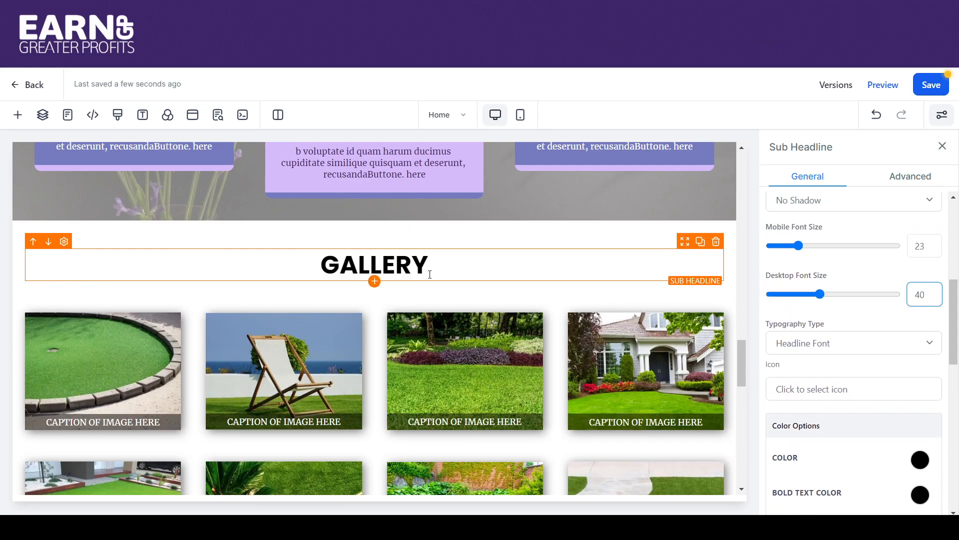
- Set the bold text color of the GALLERY sub headline to dark purple
left_click_drag(954, 299, 958, 343)
left_click(921, 313)
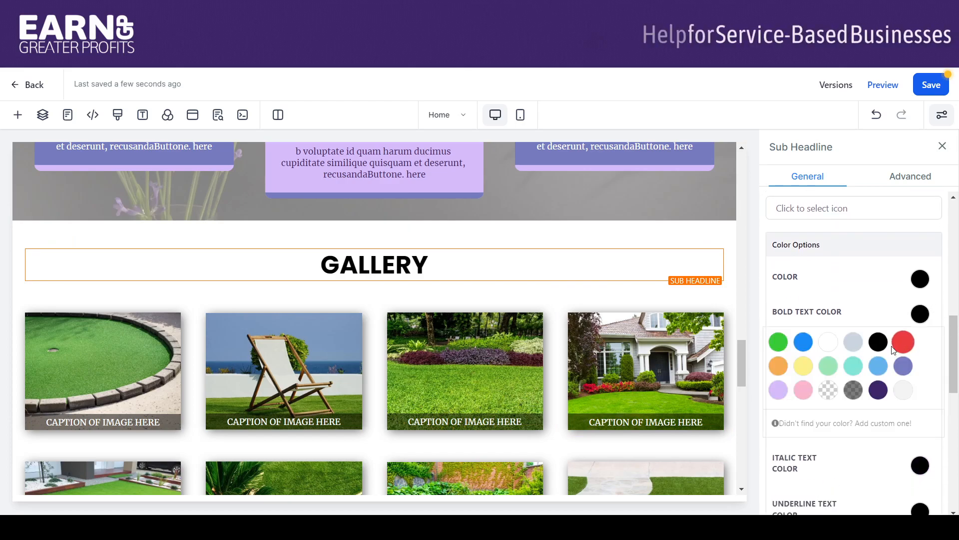
left_click(879, 390)
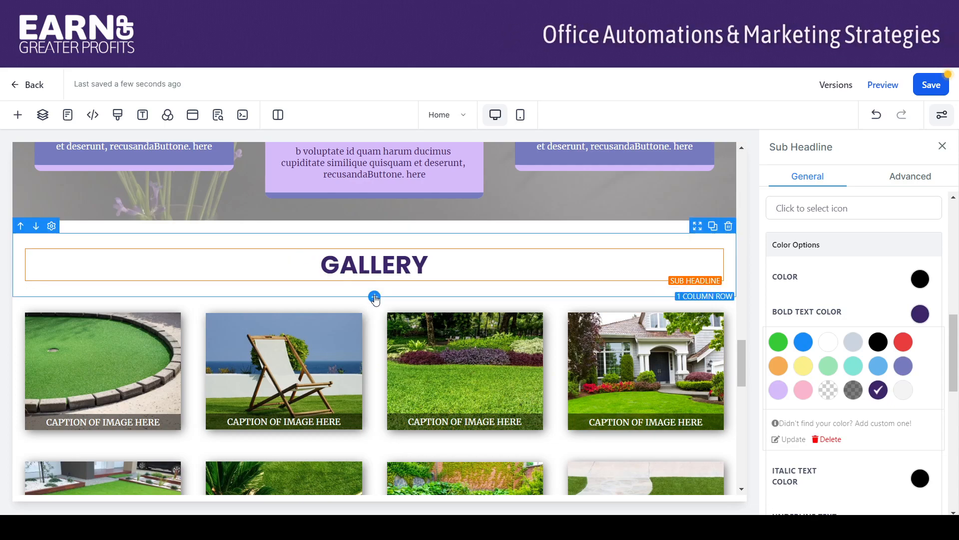
- Add a three-column row below the headline row and move the GALLERY sub headline into its middle column
left_click(375, 296)
left_click(223, 295)
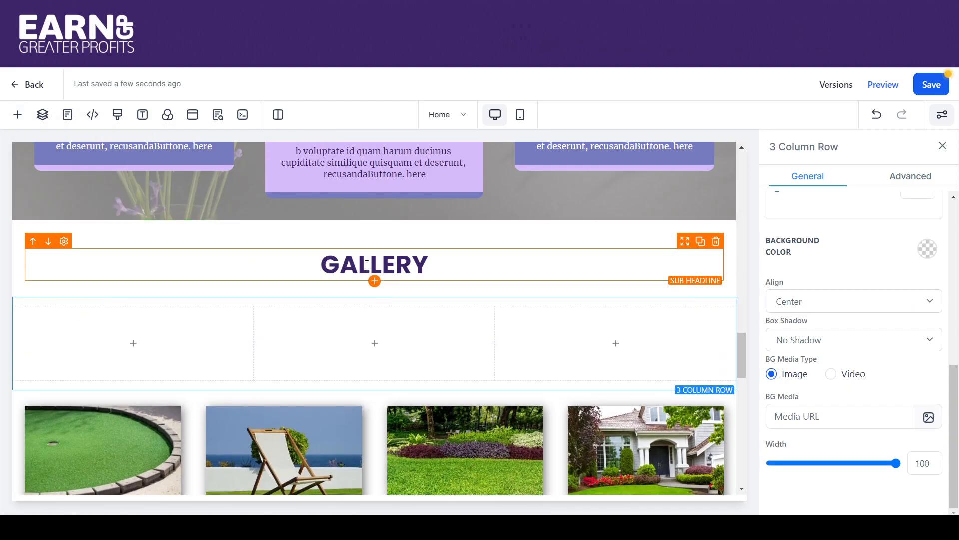
left_click_drag(689, 247, 687, 247)
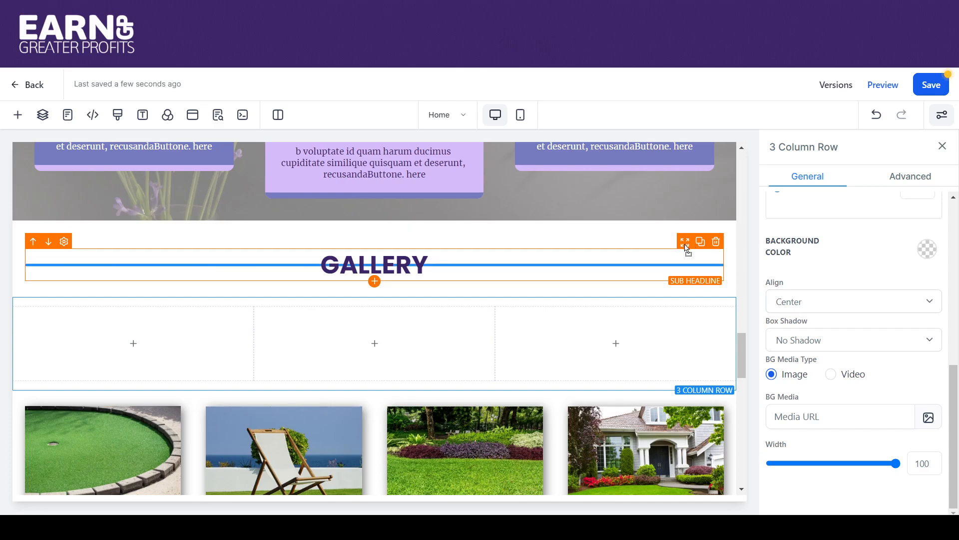
left_click_drag(389, 347, 375, 345)
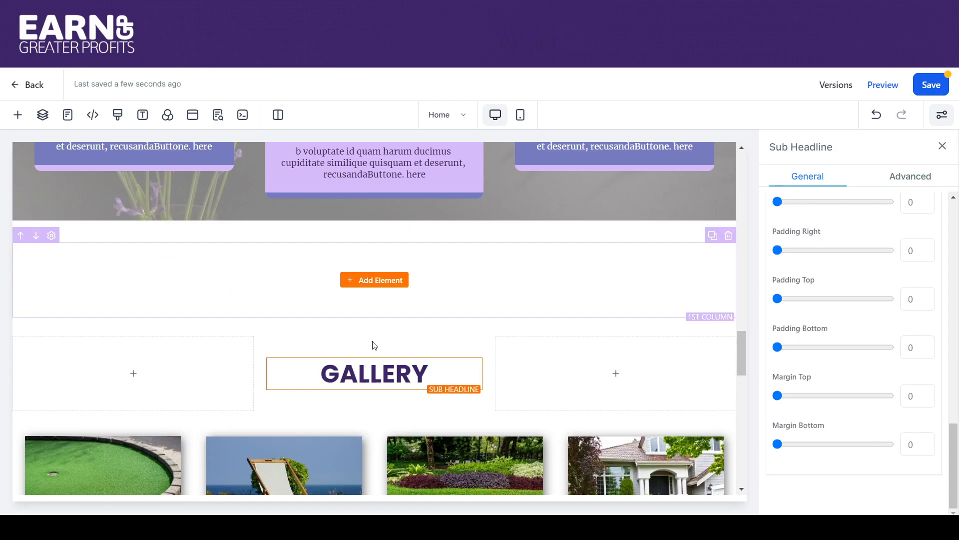
- Add a divider to the empty first column beside the GALLERY headline
left_click(129, 376)
left_click_drag(369, 221, 373, 420)
left_click_drag(274, 366, 174, 368)
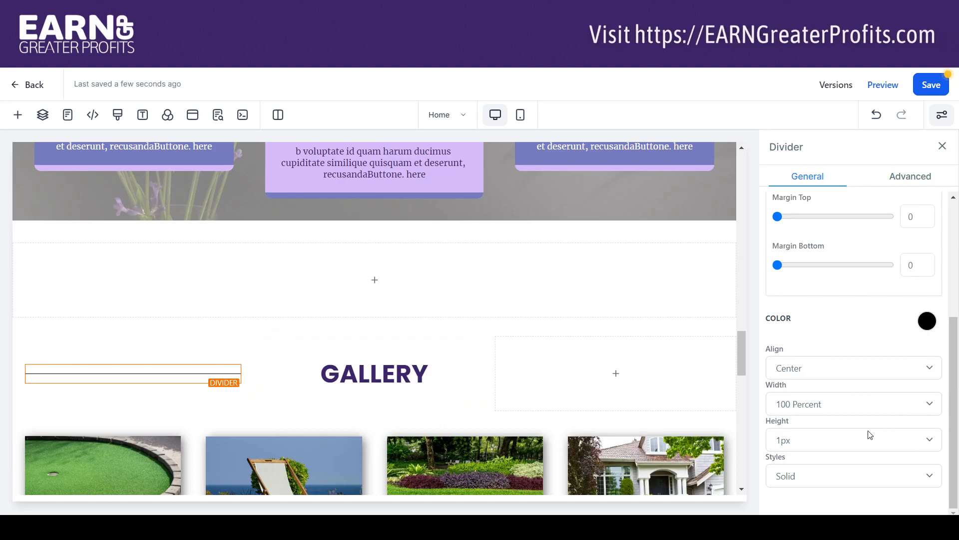
- Set the divider's height to 3px and its color to dark purple
left_click(805, 409)
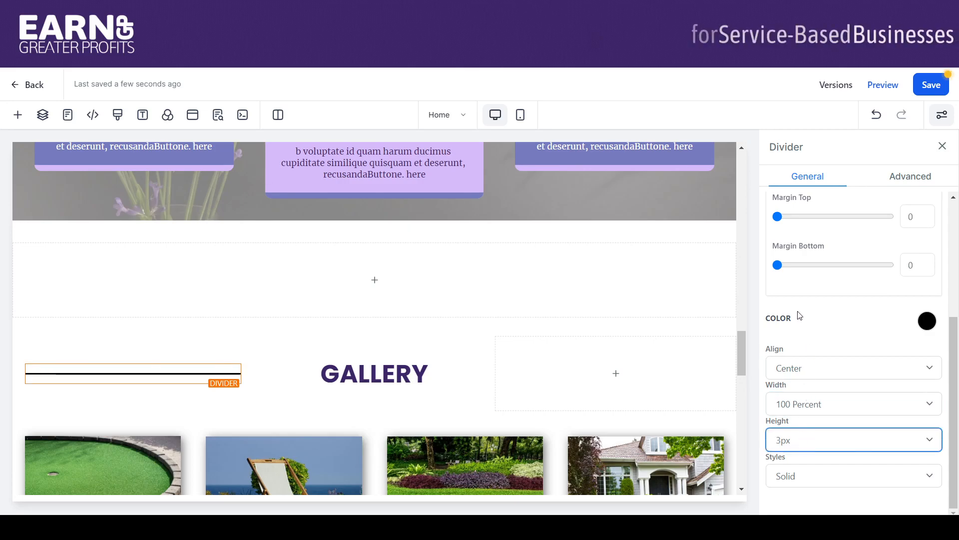
left_click(926, 321)
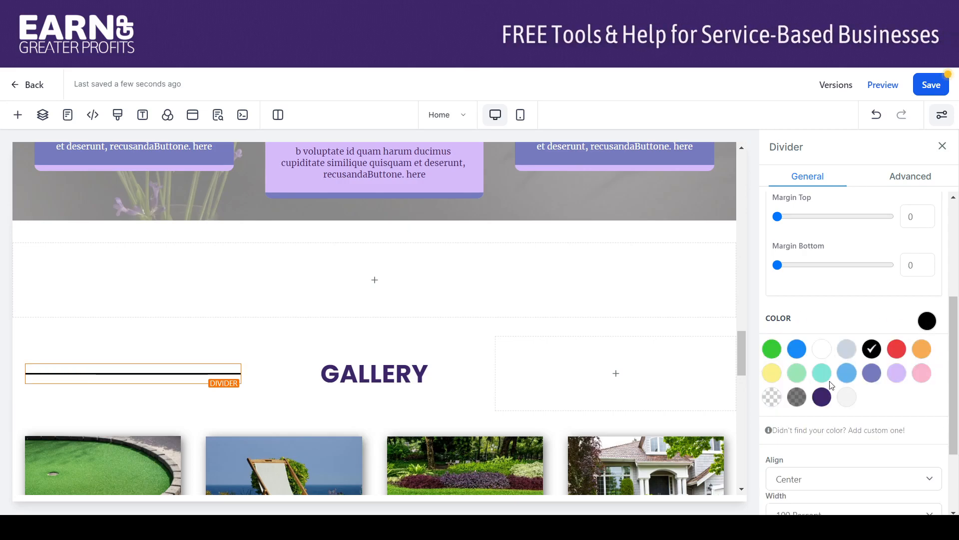
left_click(822, 397)
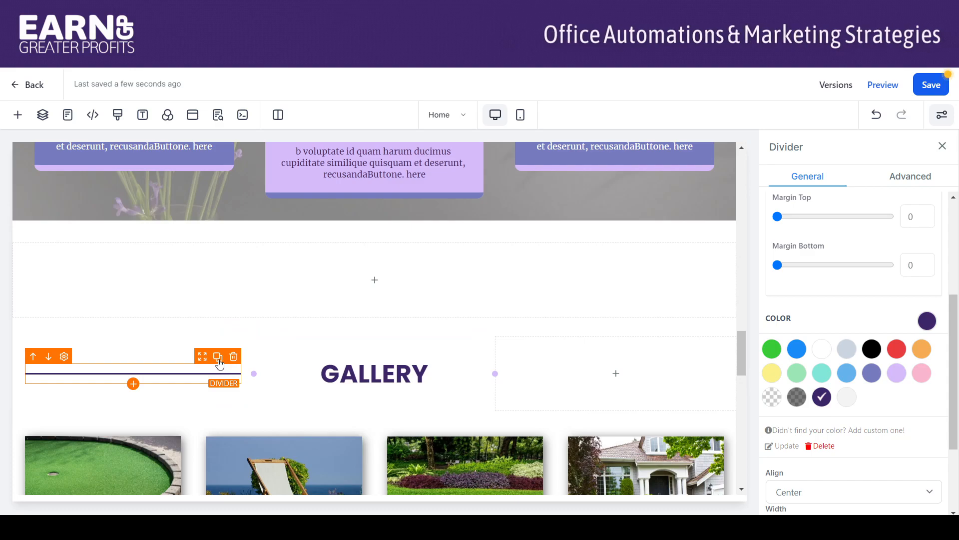
- Duplicate the purple divider and move the copy into the empty third column on the other side of GALLERY
left_click(217, 356)
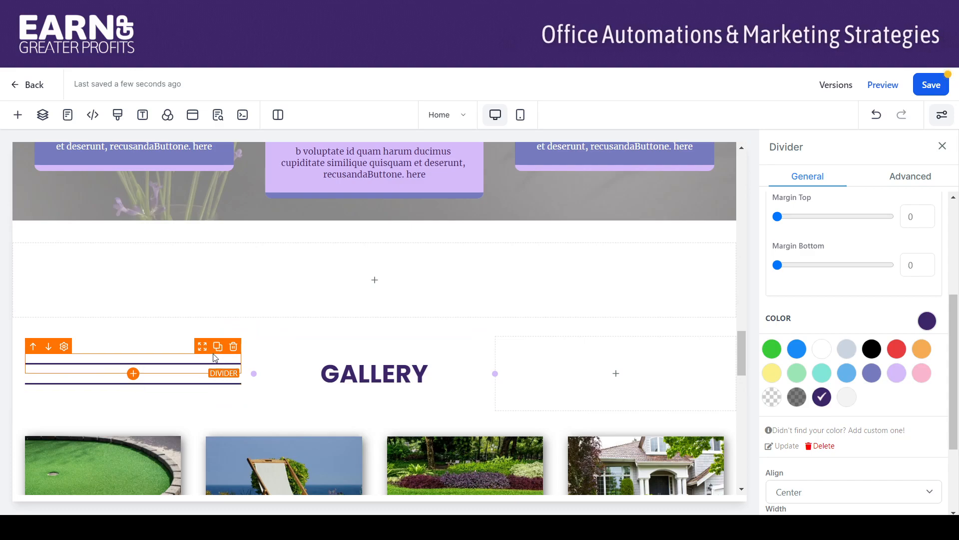
left_click(602, 362)
left_click_drag(219, 346, 652, 368)
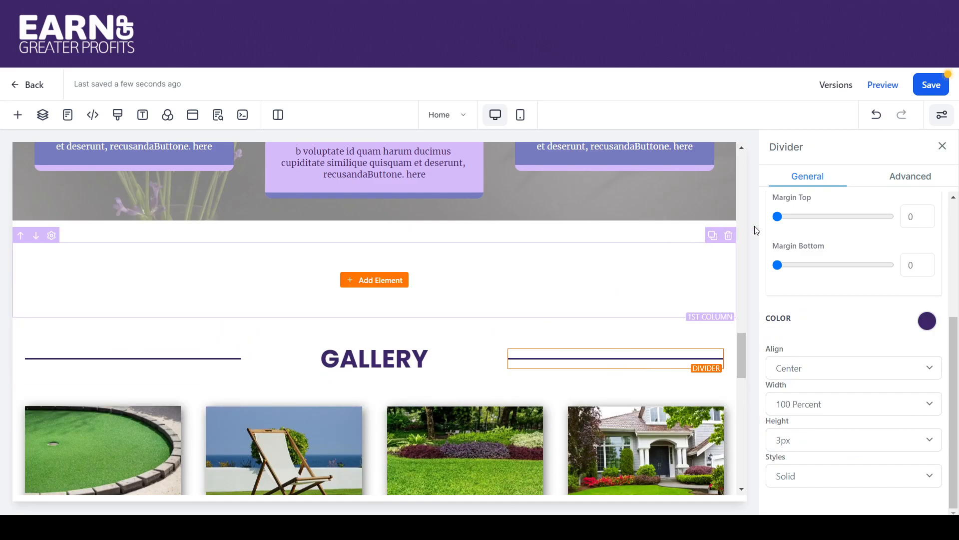
- Delete the empty one-column row above the GALLERY headline row
left_click(729, 227)
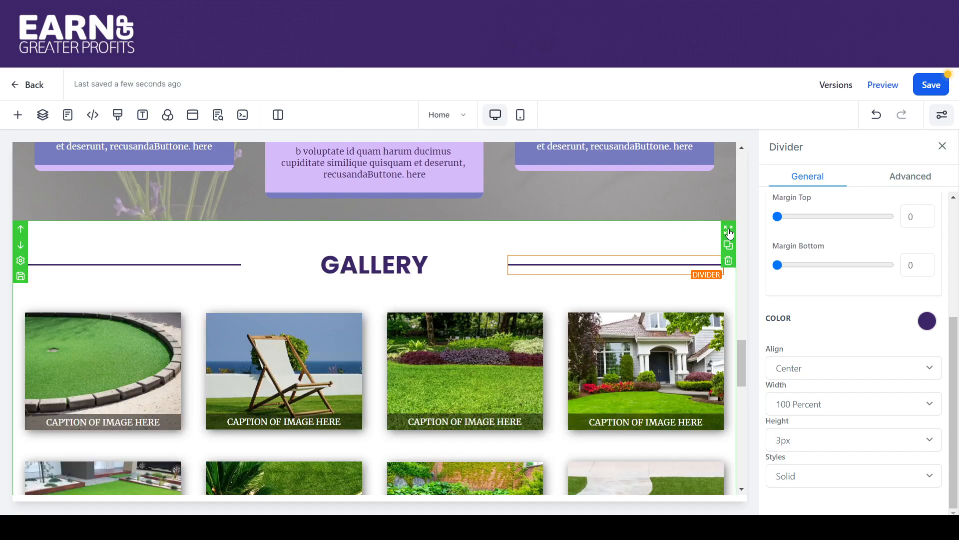
left_click(736, 404)
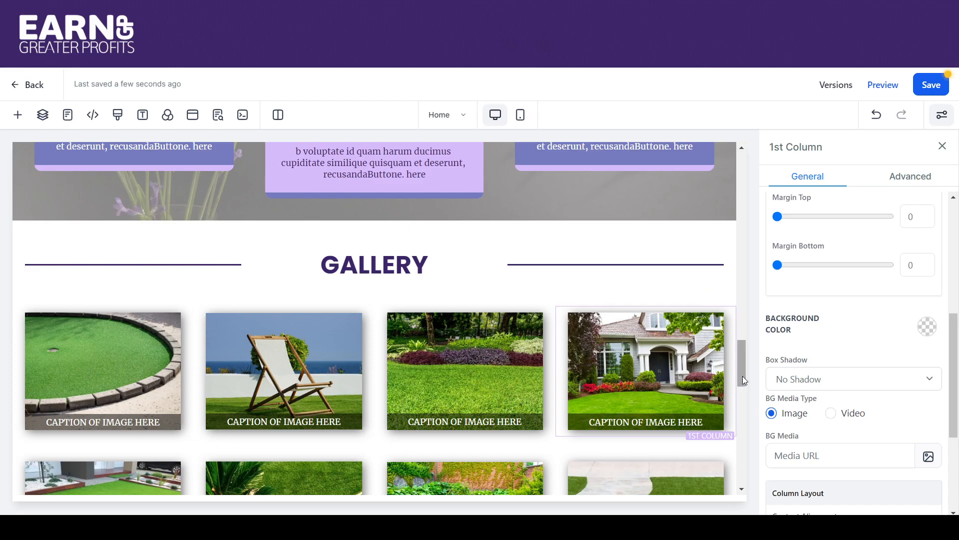
- Examine the size, alt text and action options of the first gallery image
left_click_drag(742, 375, 753, 393)
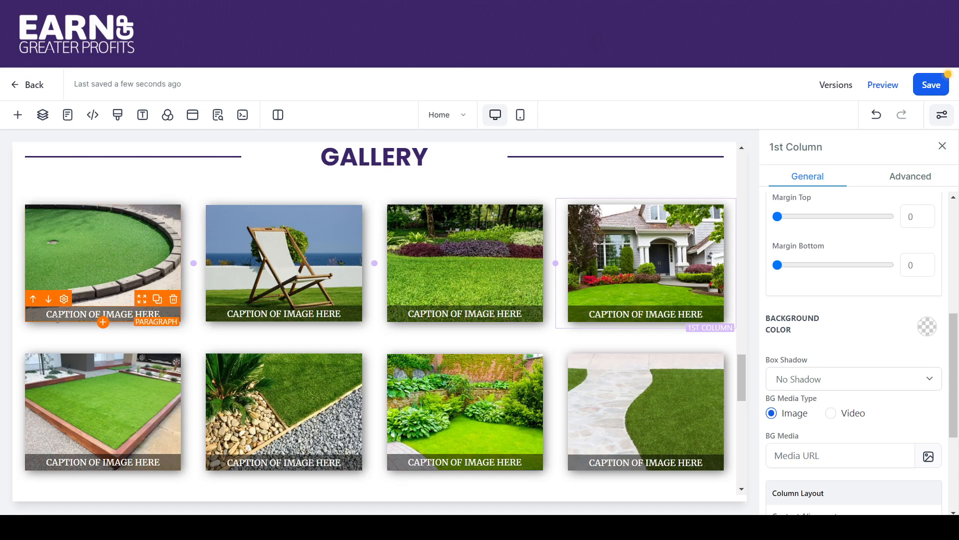
left_click(130, 315)
left_click(116, 278)
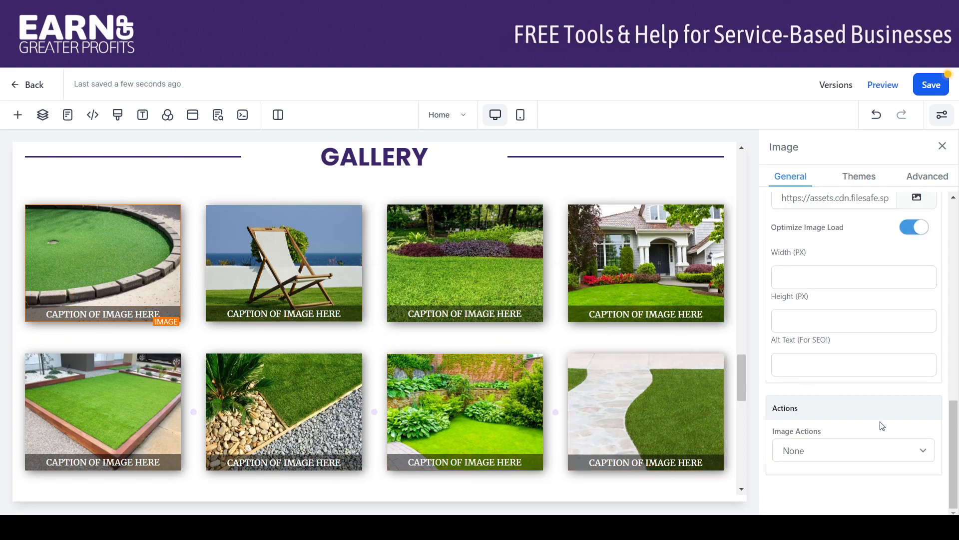
scroll(953, 425, "up", 2)
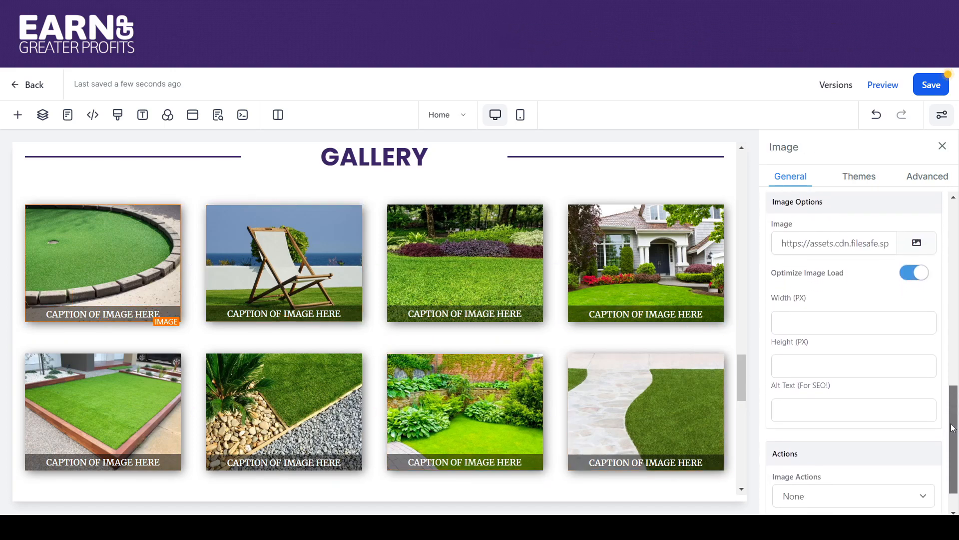
left_click_drag(953, 425, 953, 439)
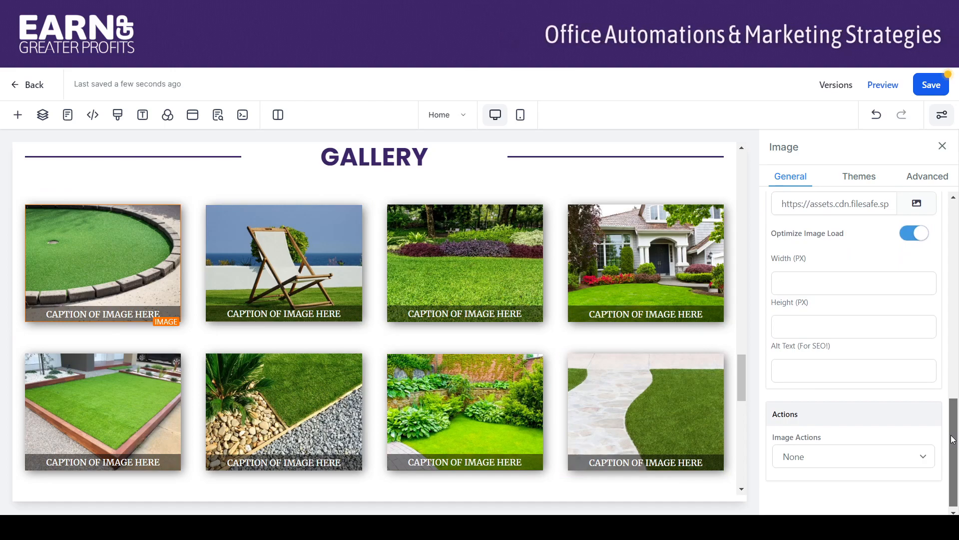
left_click(819, 323)
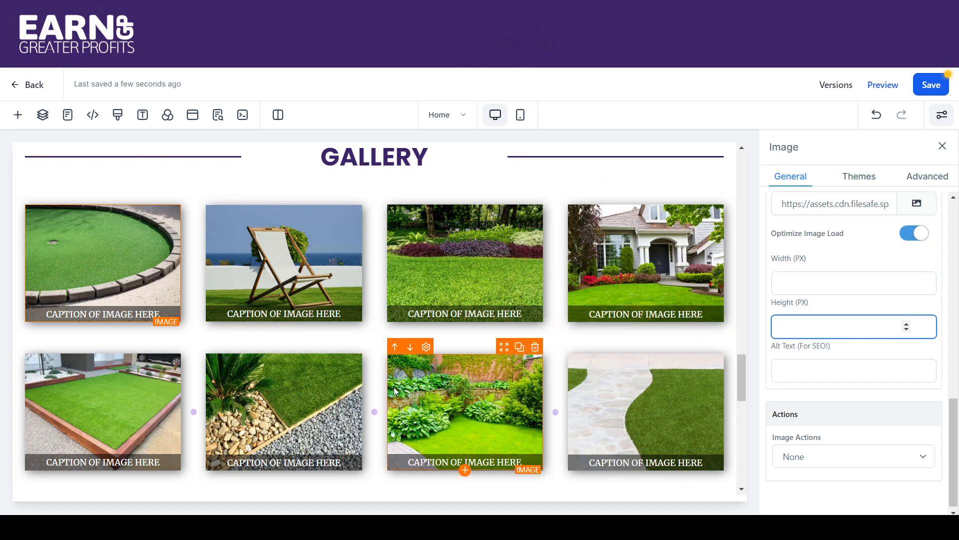
- Replace the first gallery image's caption with PUTTING GREEN IN YARD
left_click(121, 314)
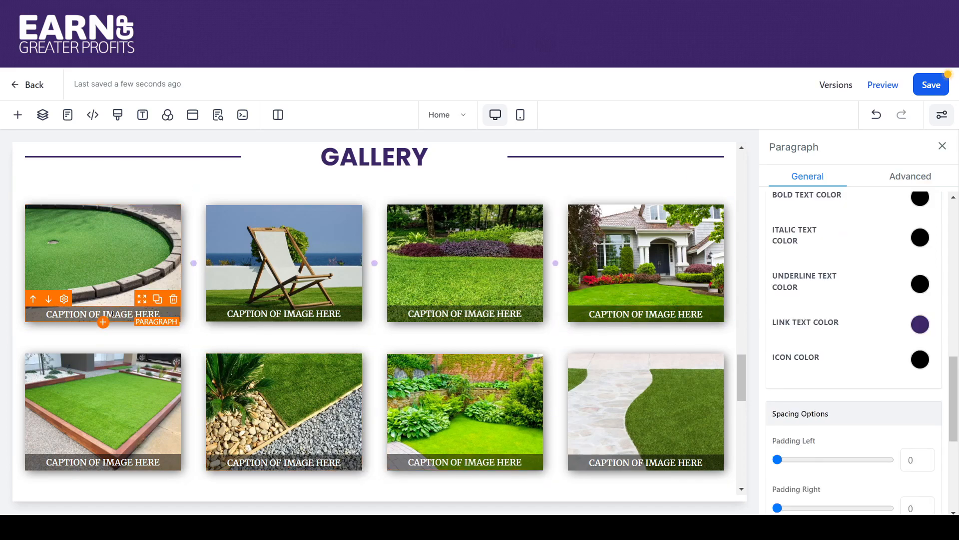
left_click_drag(41, 313, 149, 315)
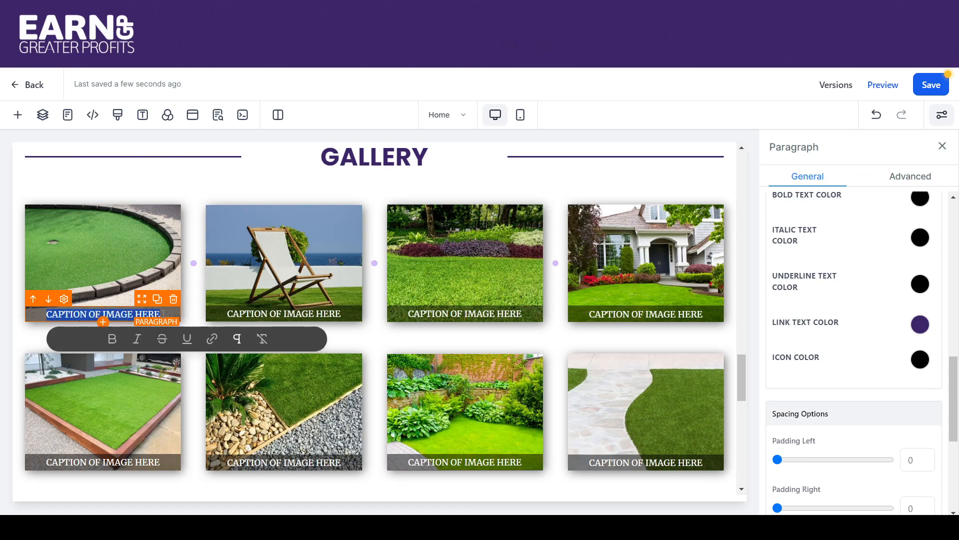
type("PUTTING GREEN IN YARD")
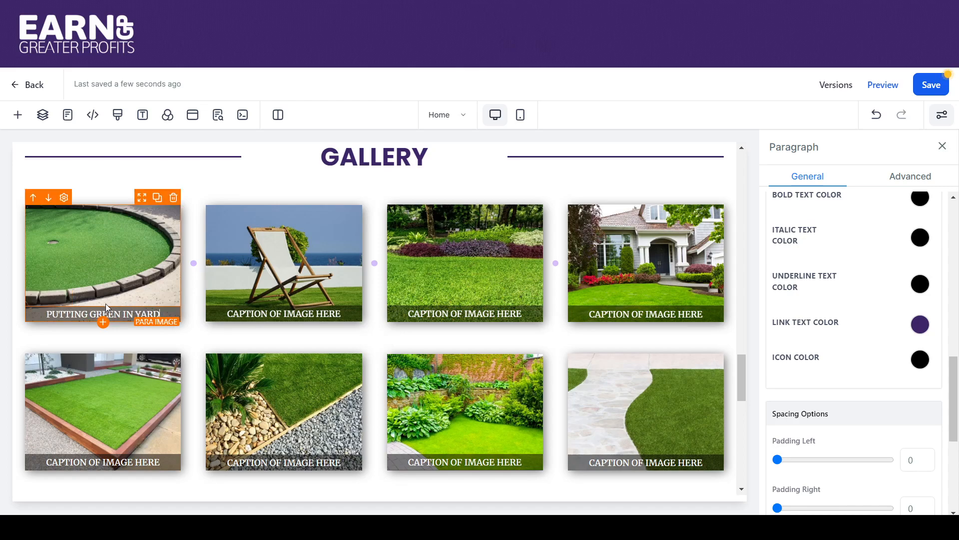
- Set the alt text of the first gallery image to Putting Green in Yard
triple_click(58, 314)
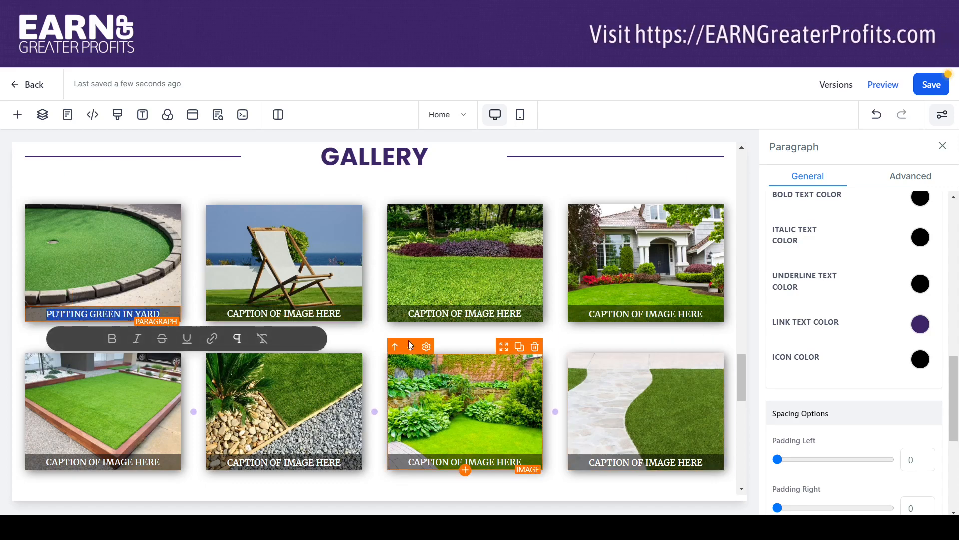
left_click(85, 238)
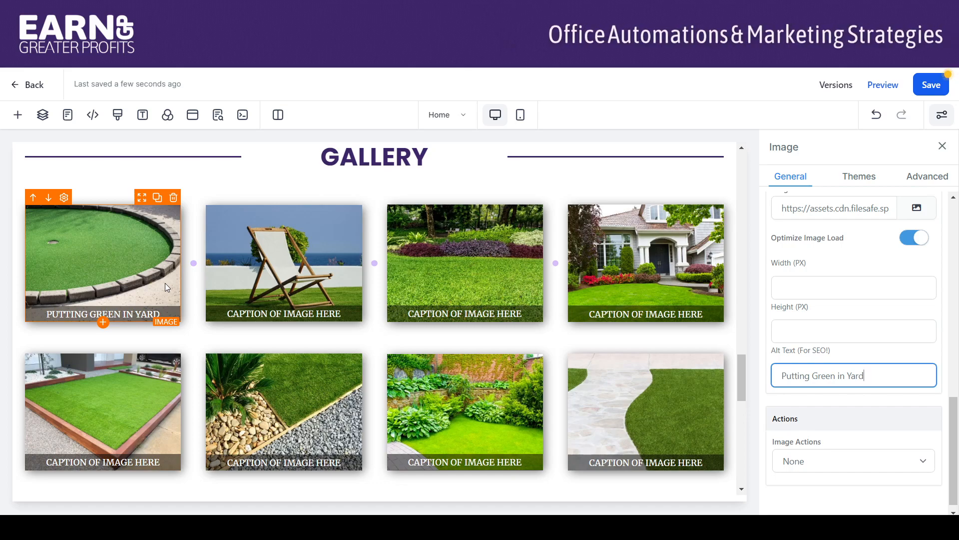
left_click(124, 244)
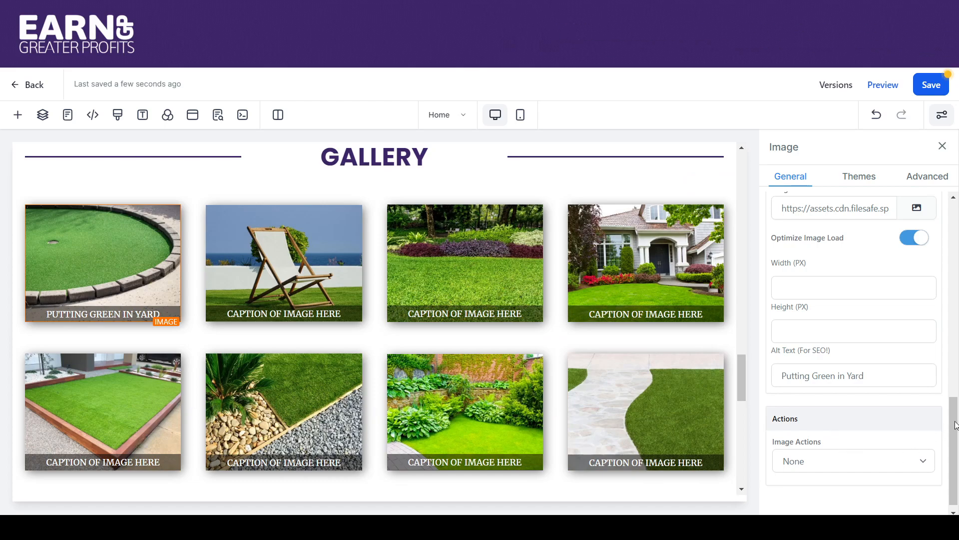
- Set the first gallery image's action to Go to website Url and activate its Website field for entry
scroll(924, 465, "down", 1)
left_click(918, 451)
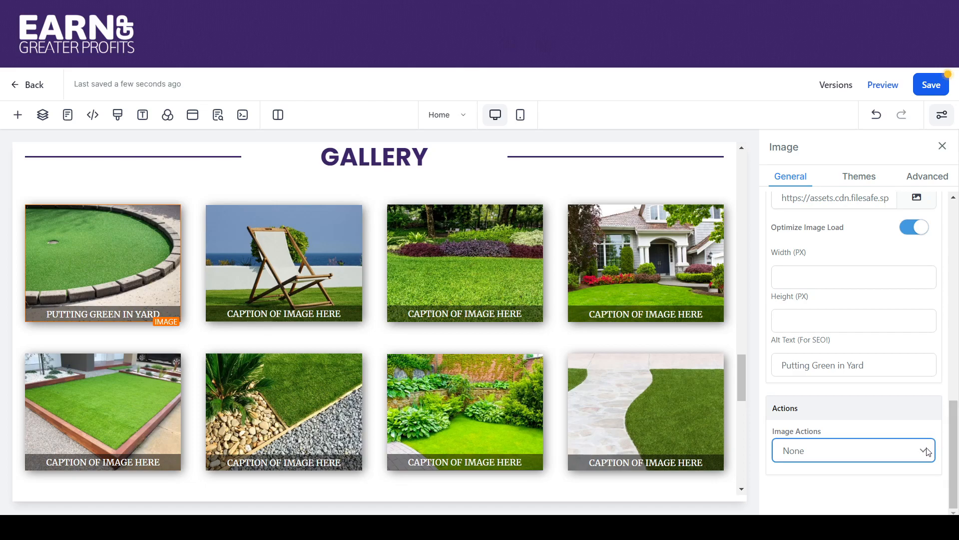
left_click(873, 494)
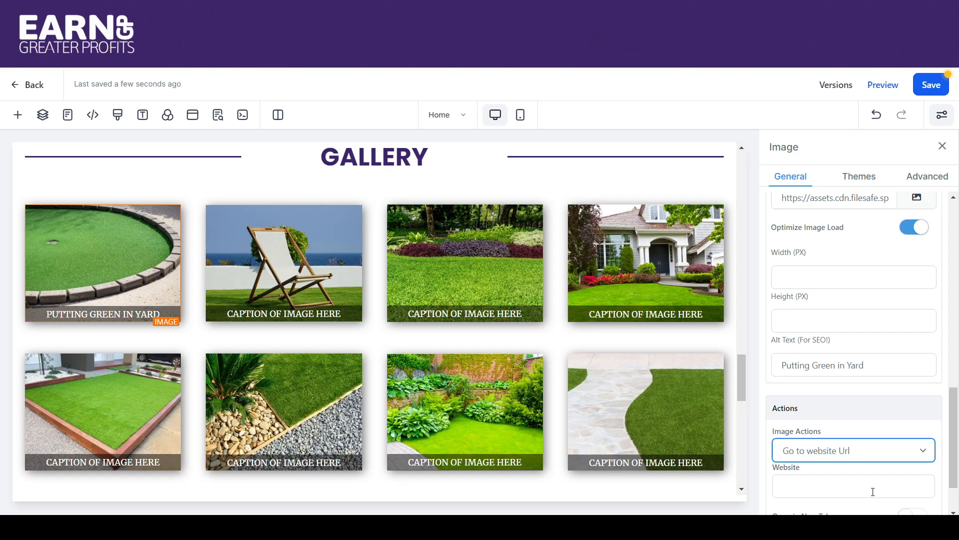
left_click(873, 491)
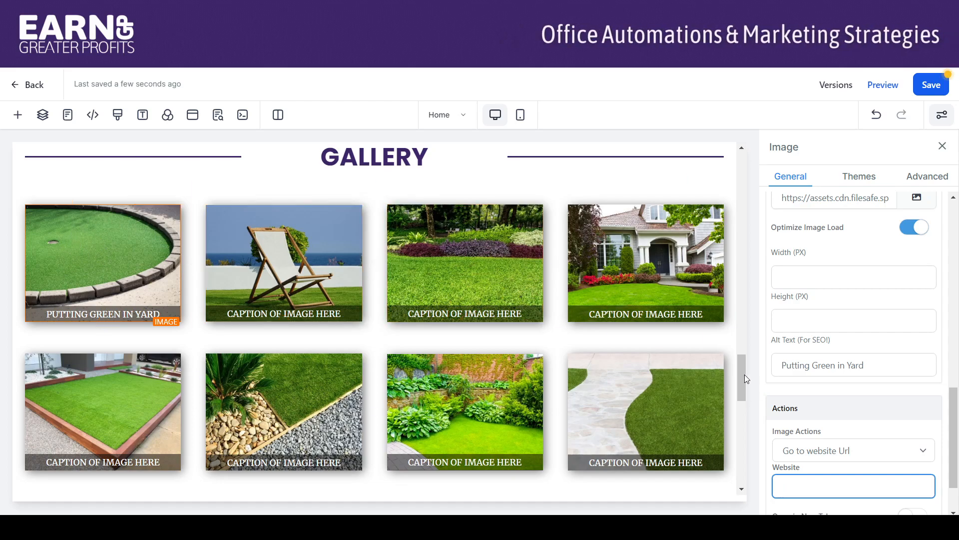
left_click_drag(744, 373, 744, 376)
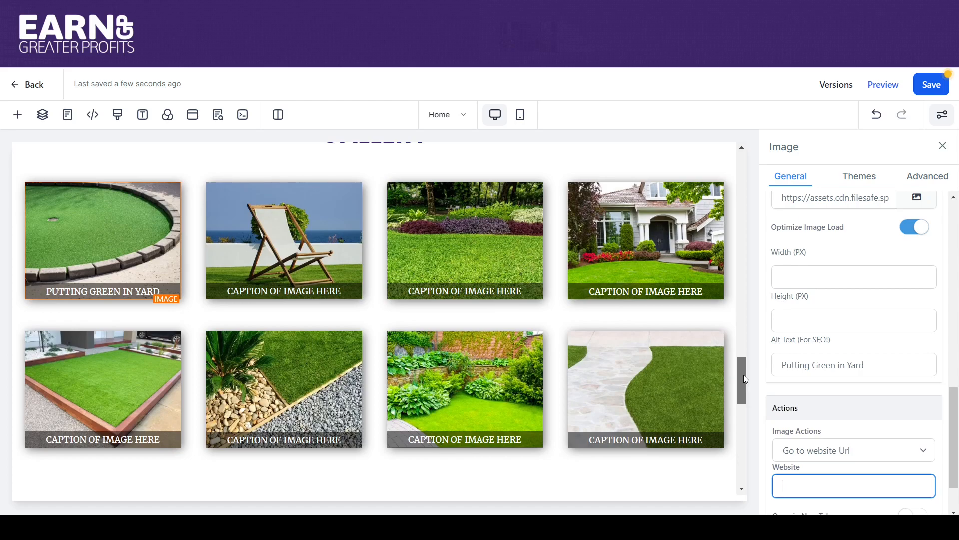
mouse_move(742, 375)
left_mouse_down()
mouse_move(740, 358)
mouse_move(741, 371)
left_mouse_up()
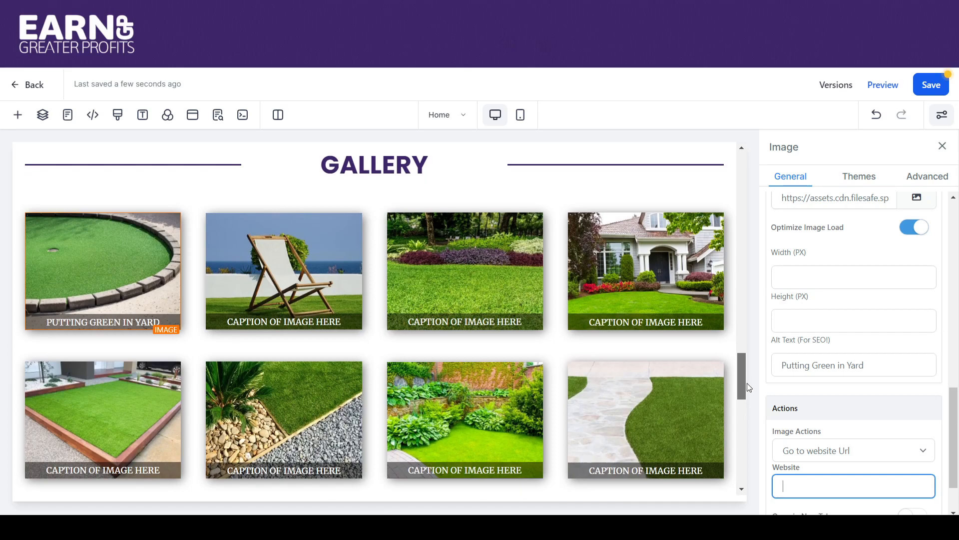